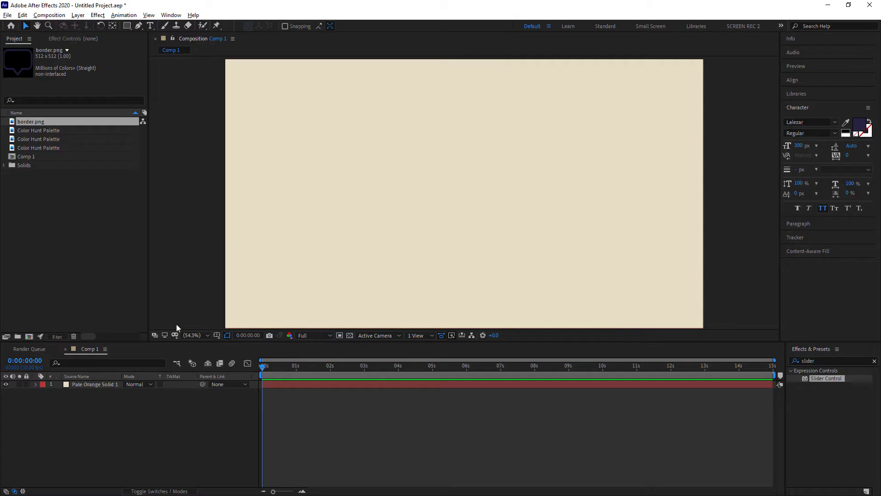
Turn on the proportional grid and draw a horizontal line between two grid intersections with the Pen tool
click(217, 335)
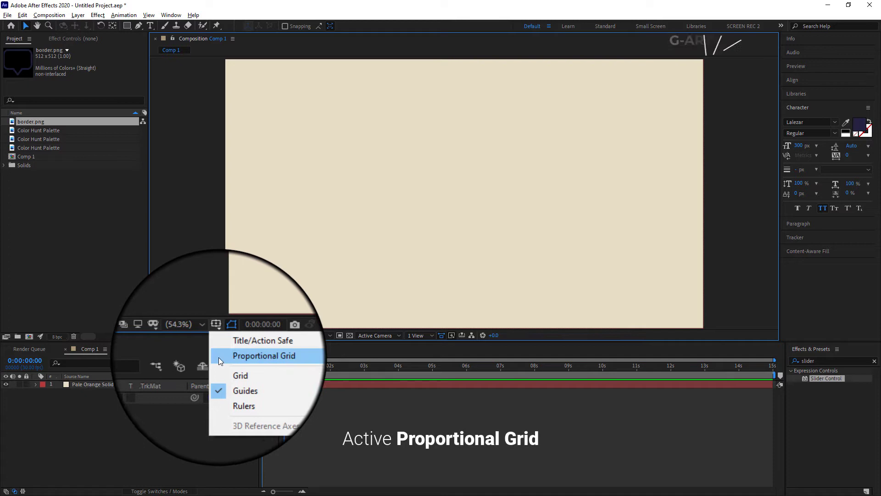
click(218, 357)
click(139, 26)
click(285, 193)
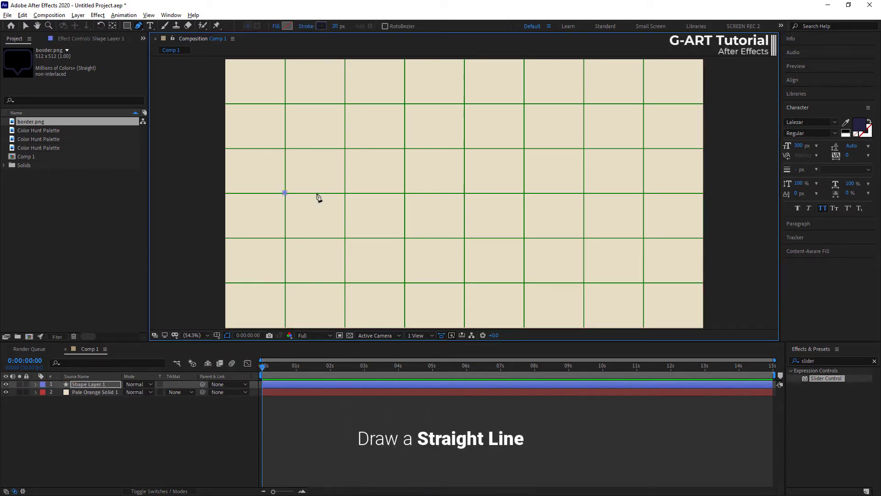
click(644, 194)
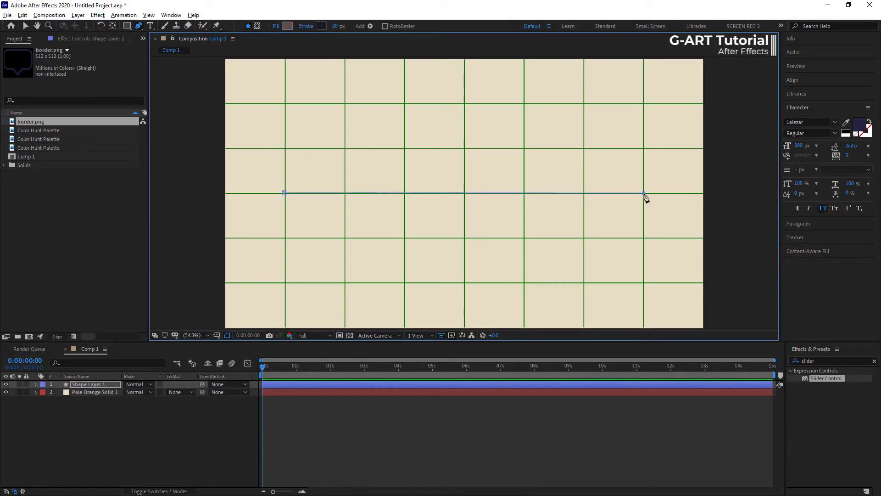
Finish the line, hide the proportional grid, and set the line's stroke width to 50 px
click(362, 425)
key(v)
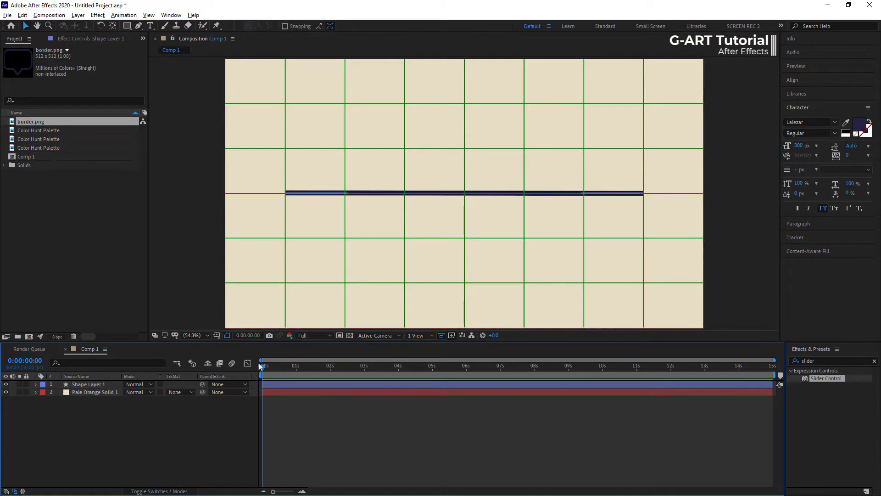
click(217, 335)
click(219, 357)
click(305, 193)
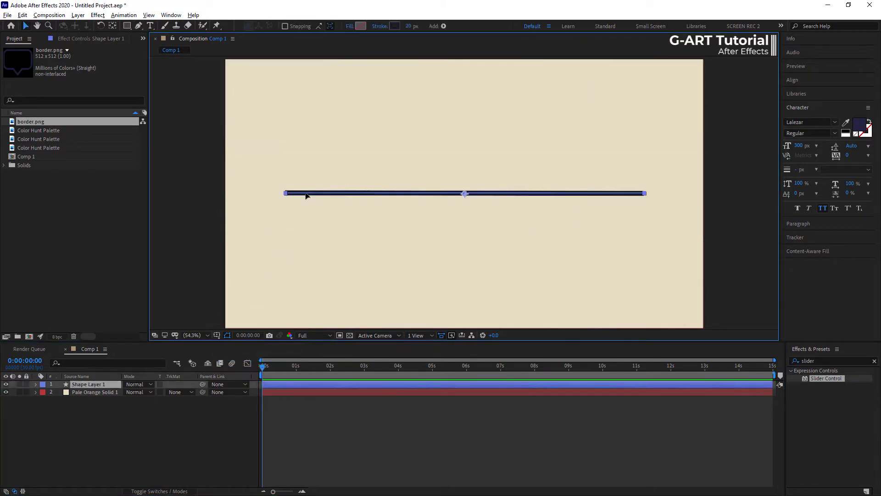
click(409, 26)
text(50)
key(Return)
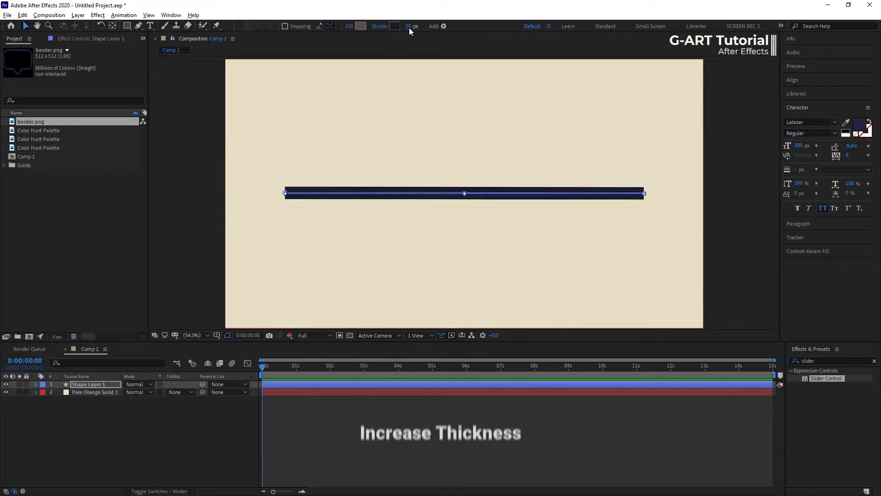
Set Shape 1 > Stroke 1 Line Cap to Round Cap
click(94, 386)
click(35, 384)
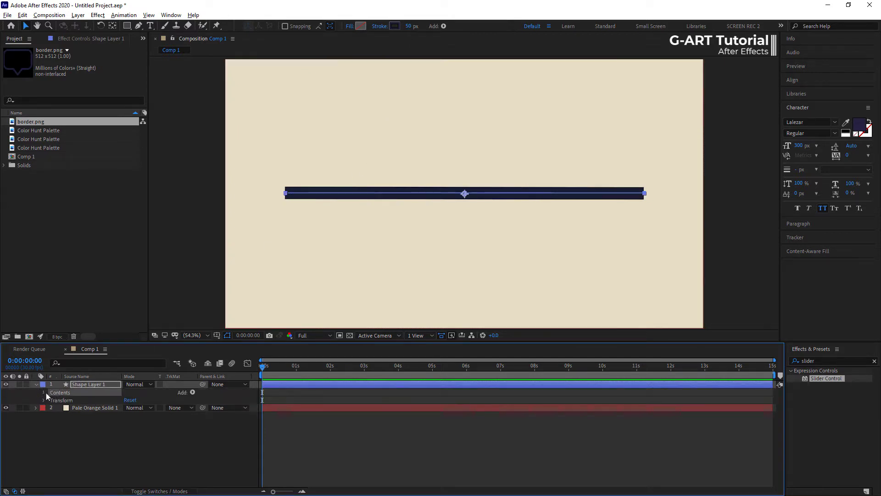
click(44, 392)
click(51, 399)
click(59, 415)
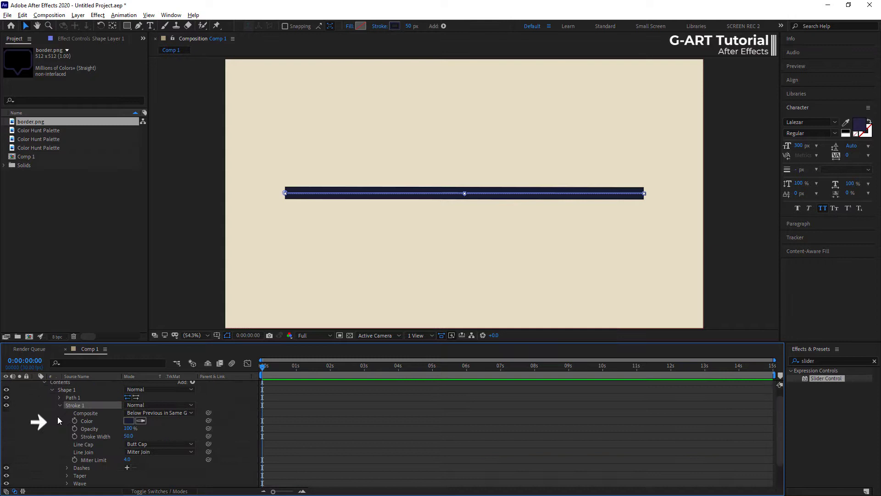
click(151, 444)
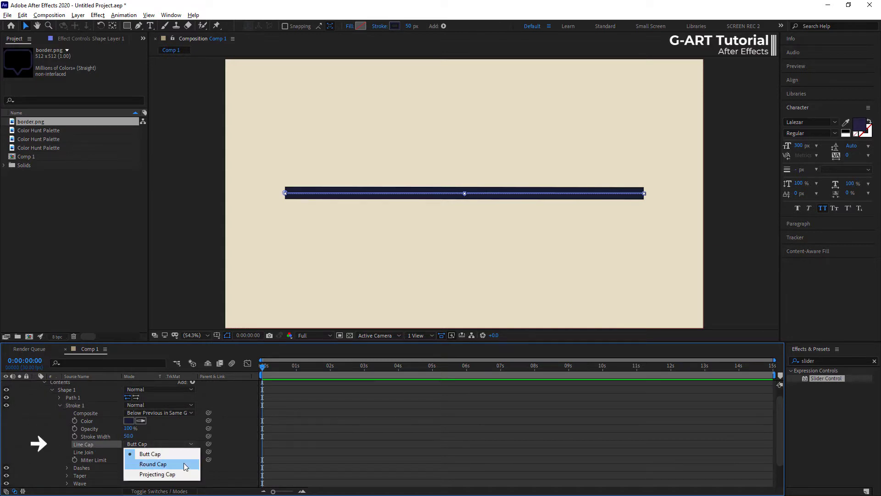
click(185, 464)
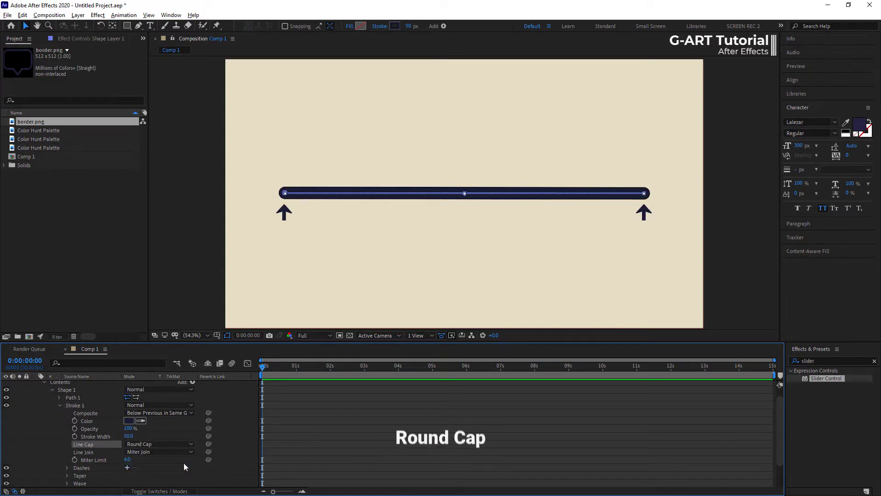
scroll(183, 464, up, 1)
Add Trim Paths to the line and reveal its Start, End and Offset
click(193, 393)
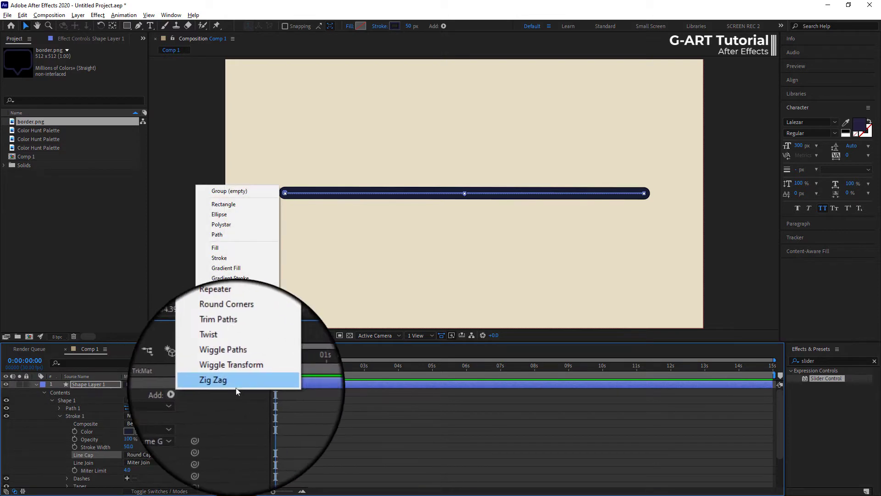
click(270, 341)
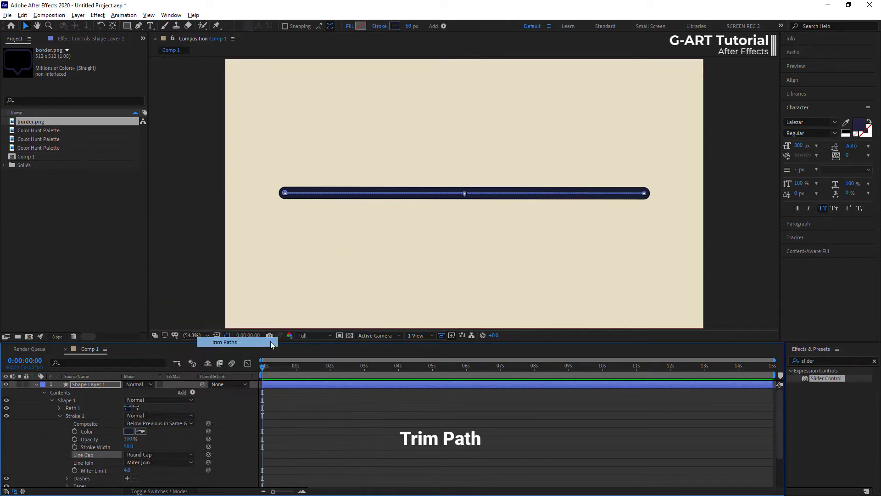
click(59, 423)
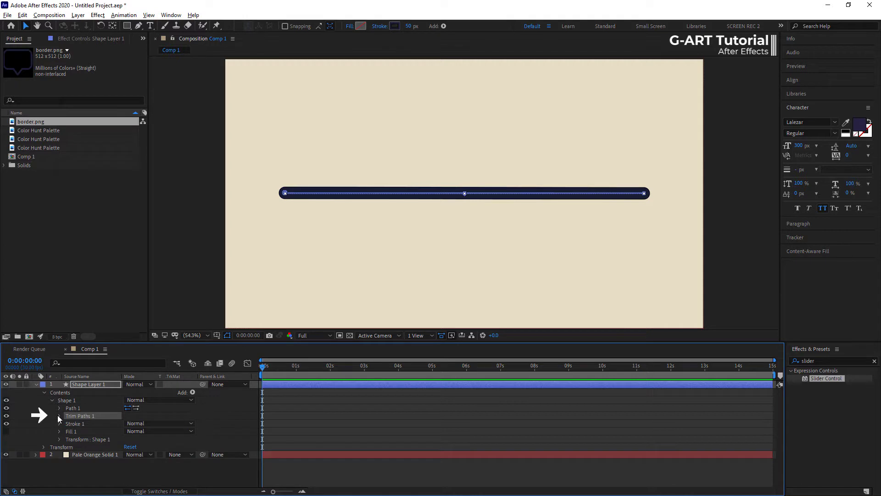
click(58, 416)
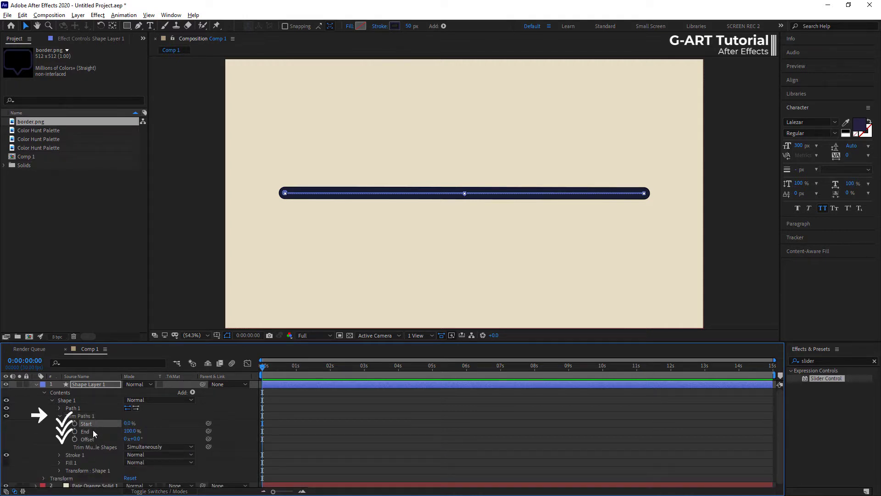
Keyframe Trim Paths End at 0% at 0 s and 100% at 3 s, then preview the draw-on
drag(130, 430, 66, 428)
click(74, 431)
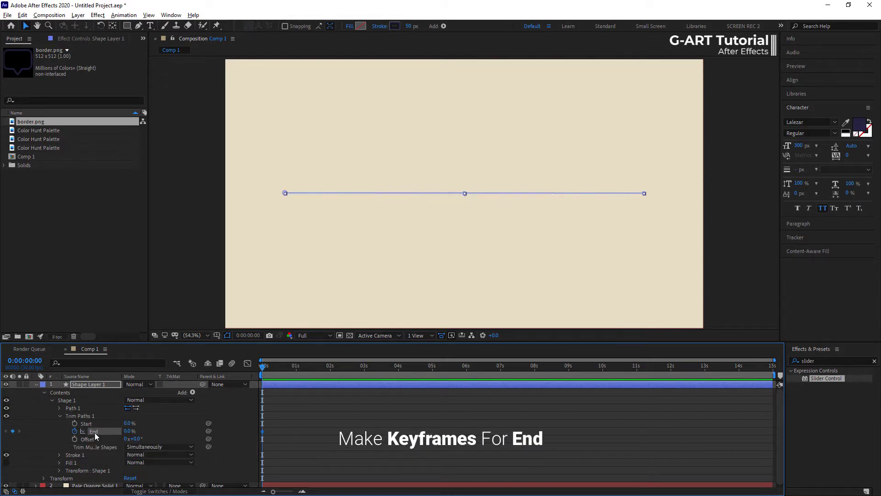
drag(264, 367, 305, 367)
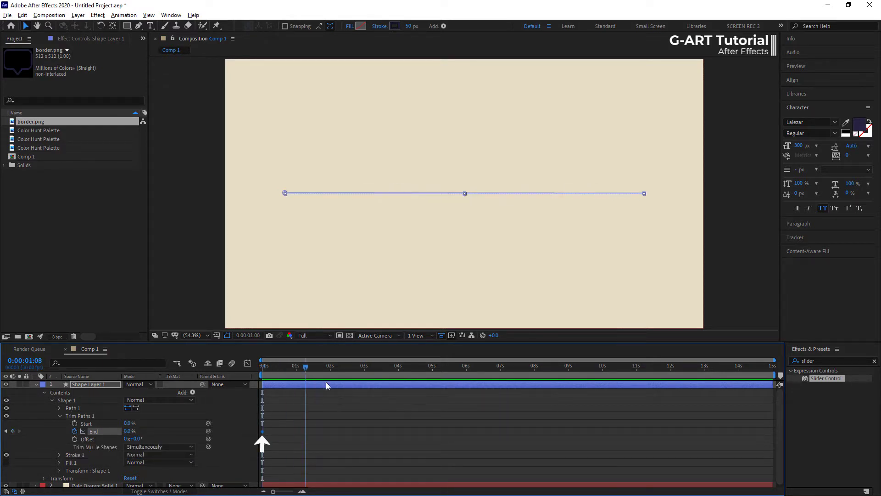
key(Page_Up)
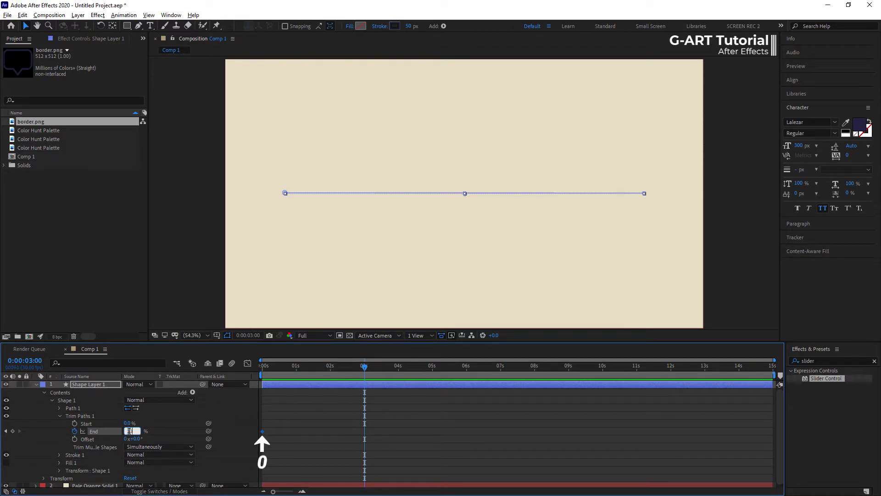
key(Return)
mouse_move(364, 369)
mouse_down()
mouse_move(291, 368)
mouse_move(257, 385)
mouse_up()
key(space)
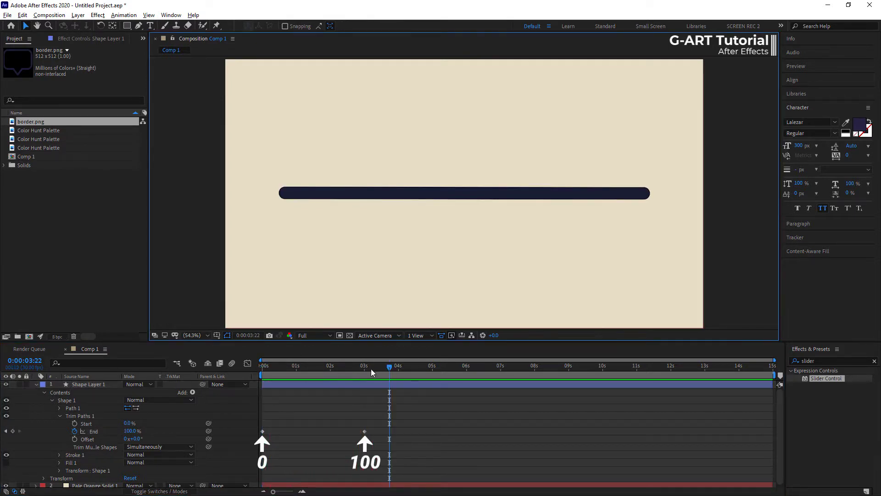
drag(370, 368, 255, 384)
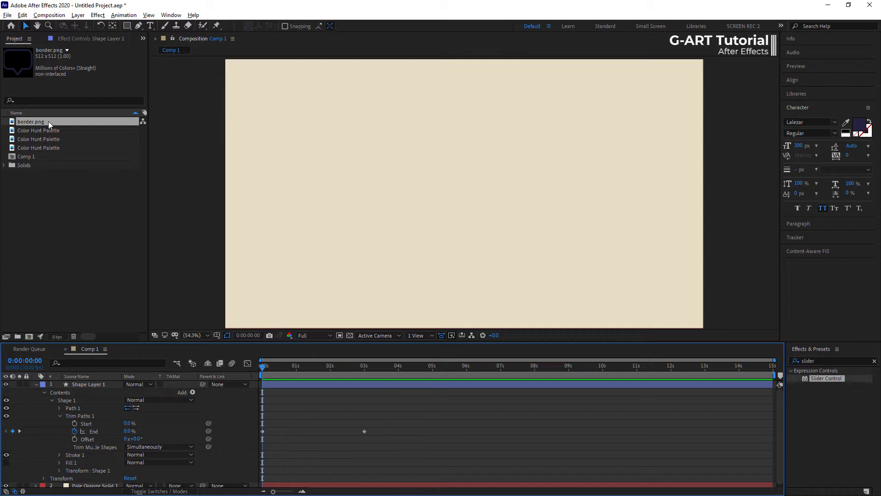
Add border.png to Comp 1 at 50% scale and place it above the line's left end
drag(30, 121, 99, 387)
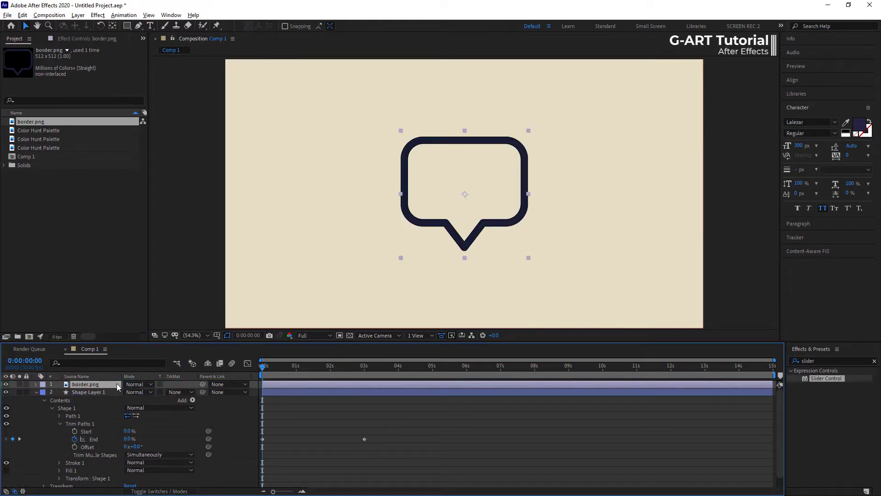
text(s)
text(50)
key(Return)
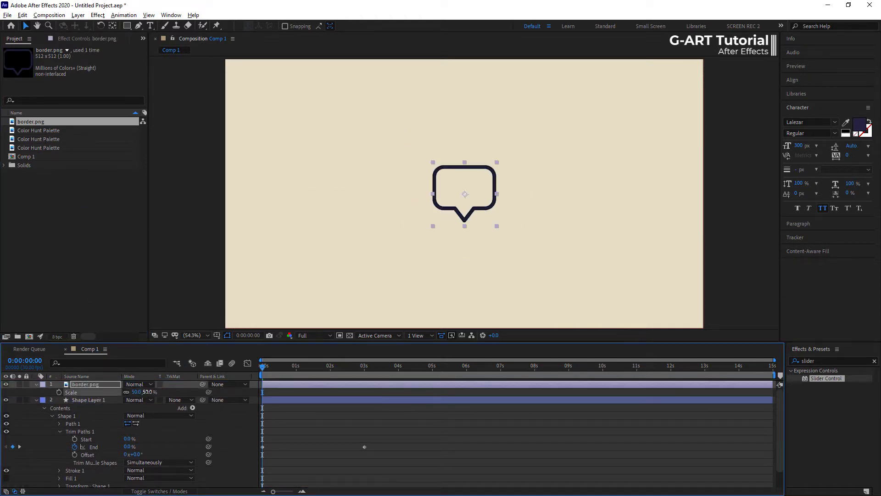
key(p)
key(space)
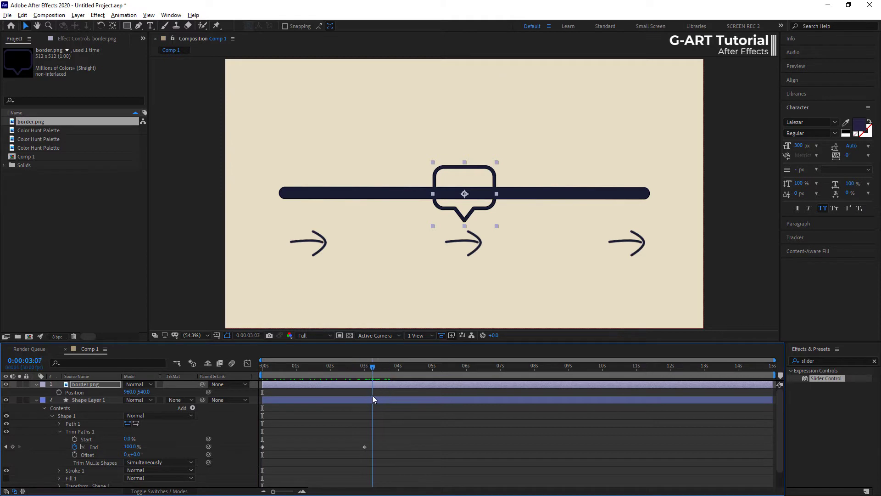
drag(465, 217, 281, 182)
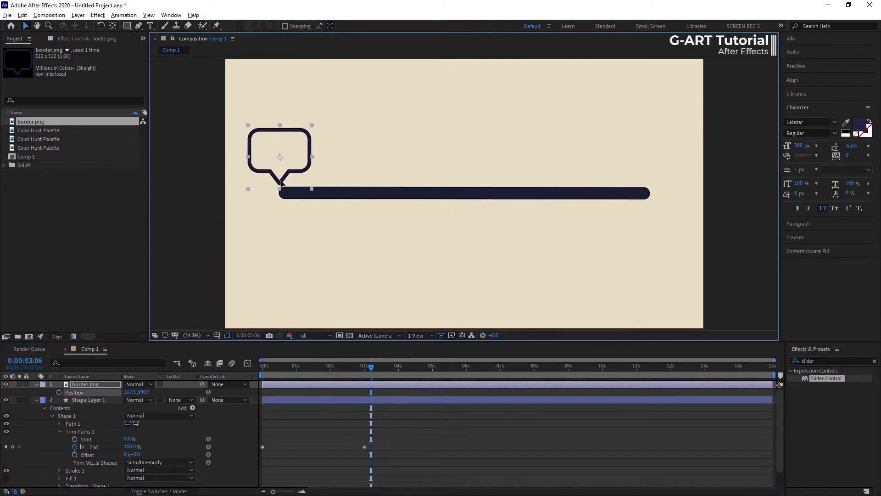
click(36, 400)
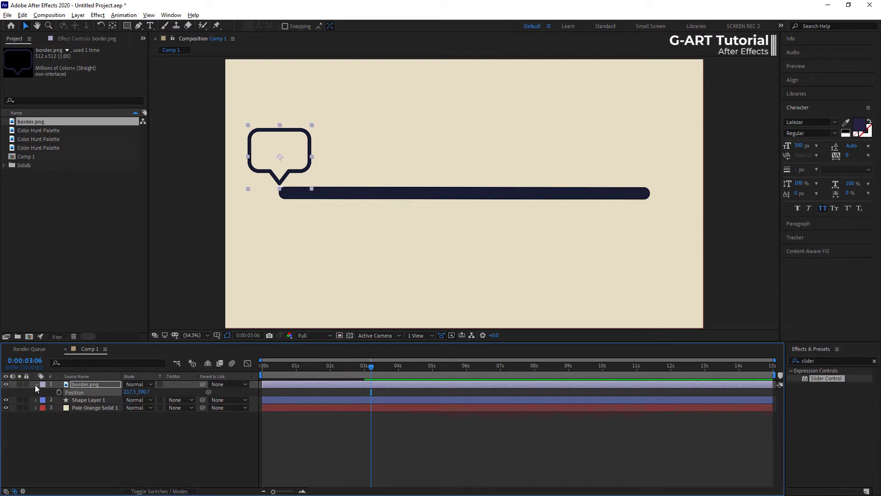
Create a null object at the line's left end and nudge the speech bubble slightly right
click(36, 384)
right_click(78, 419)
mouse_move(102, 319)
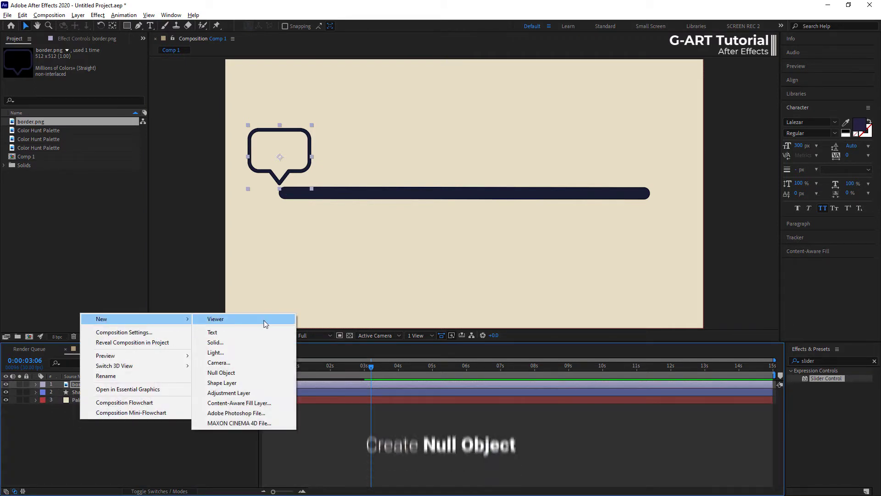
click(262, 372)
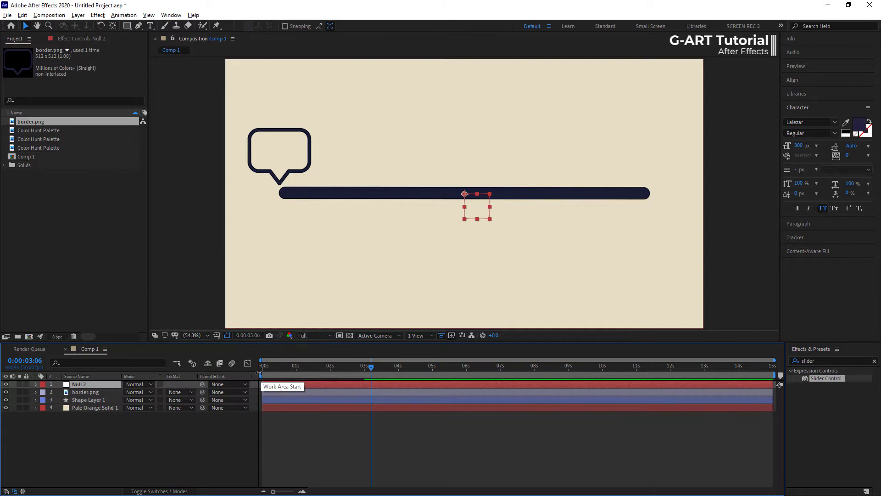
key(p)
drag(133, 391, 88, 395)
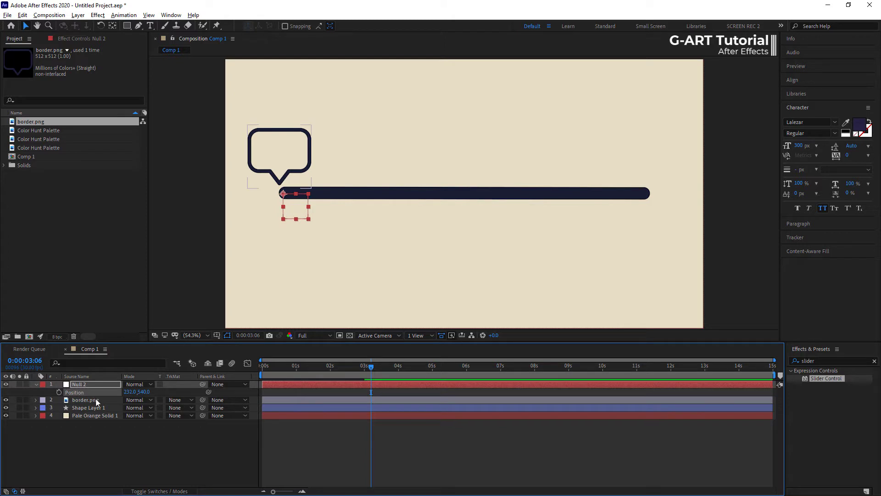
click(98, 400)
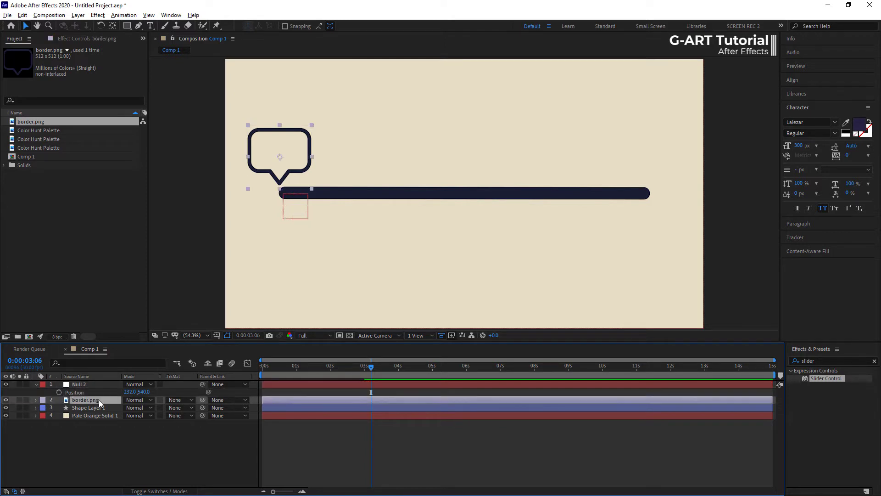
key(p)
drag(127, 407, 135, 407)
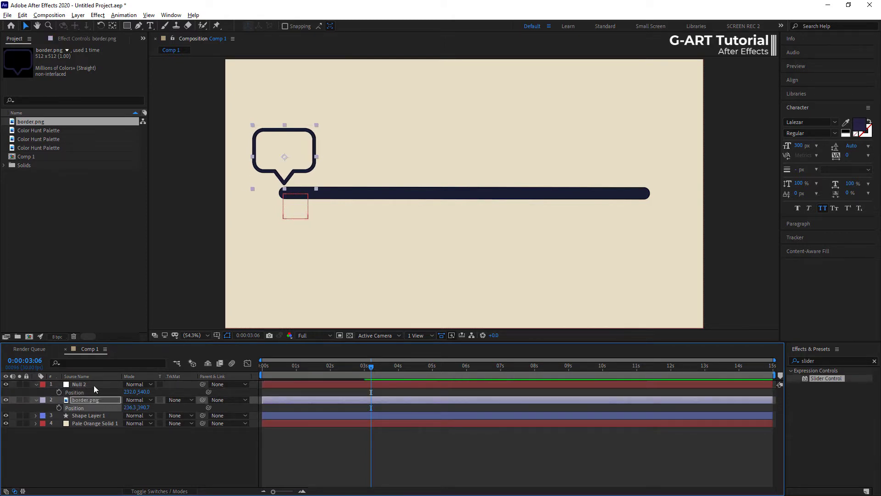
Keyframe Null 2's Position from 232,540 at 0 s to 1664,540 at 3 s
click(94, 384)
click(59, 392)
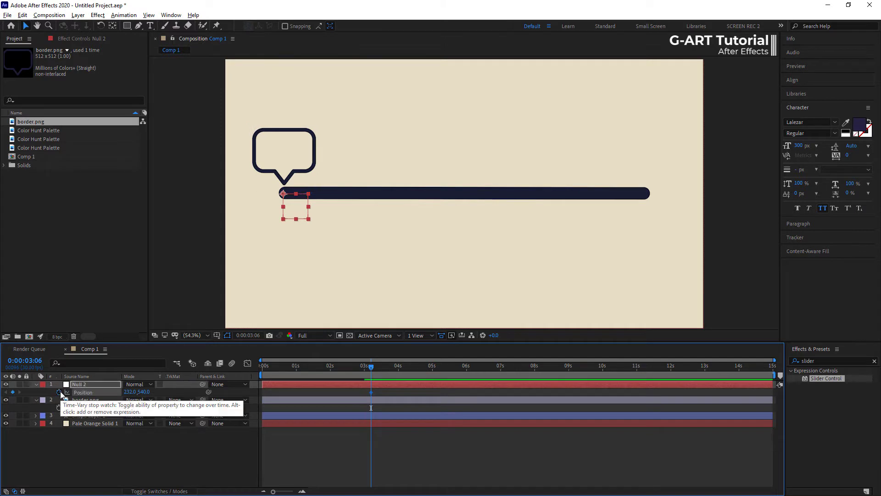
drag(368, 368, 260, 381)
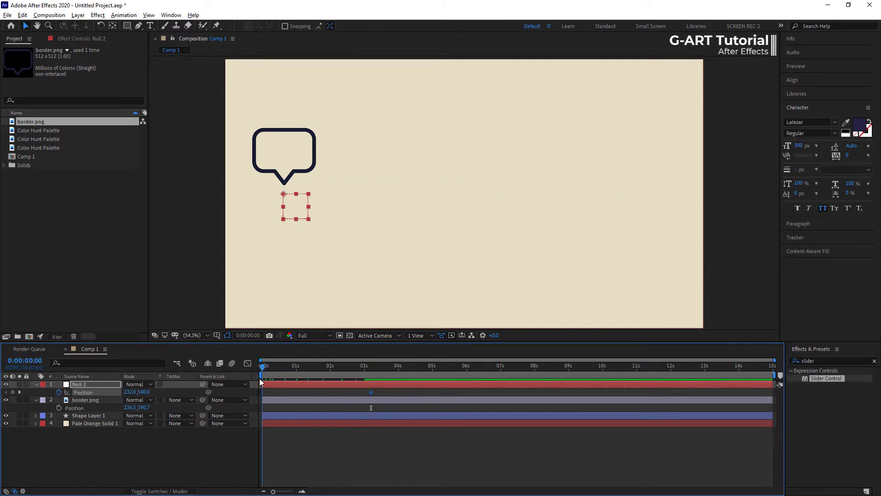
click(100, 415)
key(u)
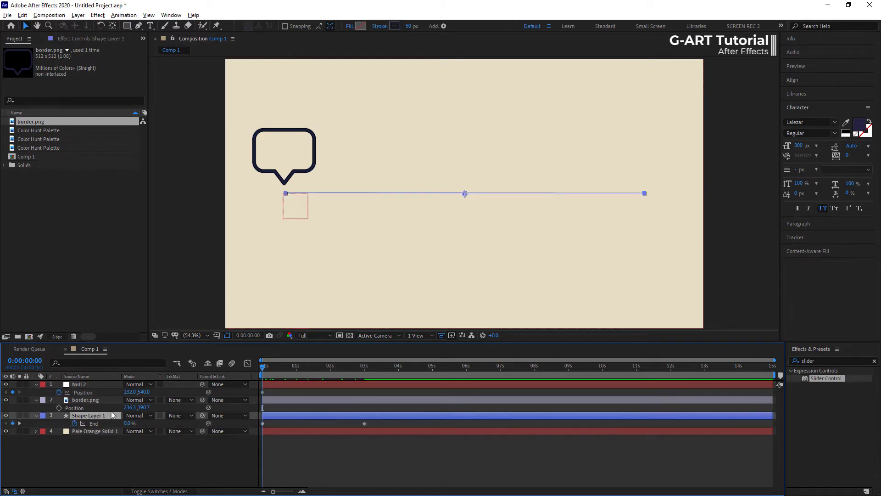
click(273, 453)
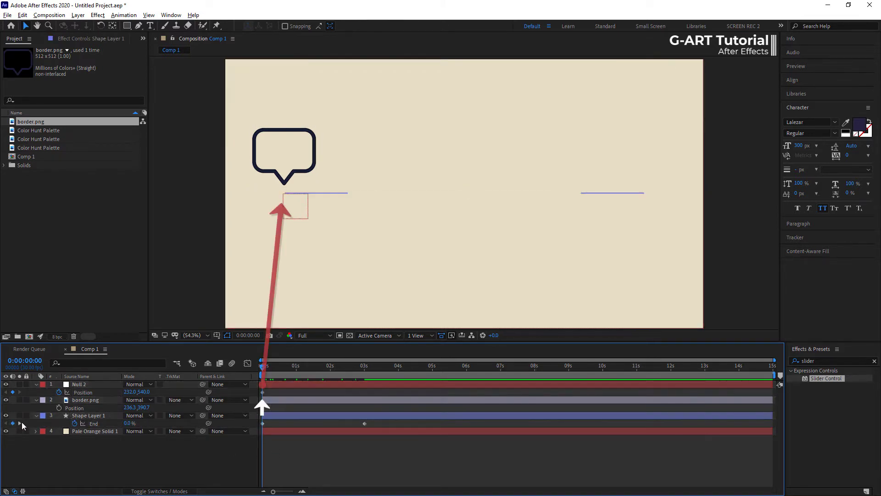
click(22, 422)
mouse_move(130, 391)
mouse_down()
mouse_move(293, 413)
mouse_move(853, 456)
mouse_up()
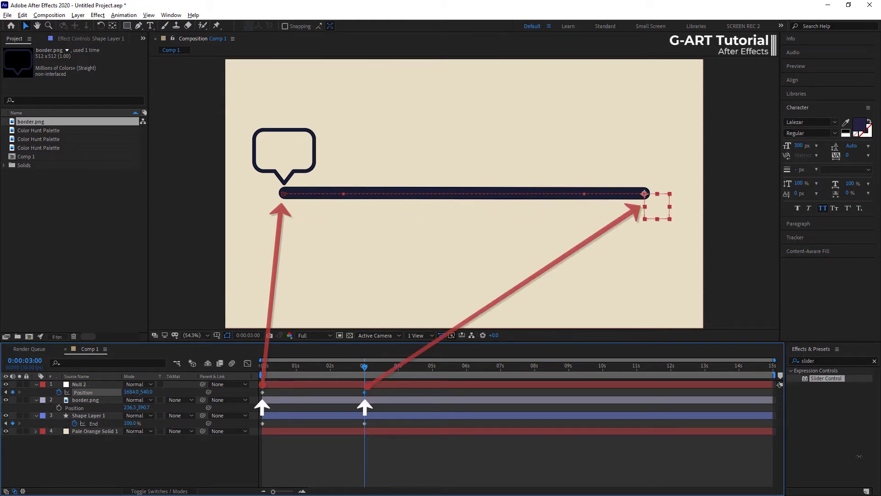
mouse_move(364, 367)
mouse_down()
mouse_move(253, 376)
mouse_move(307, 374)
mouse_move(371, 390)
mouse_move(271, 387)
mouse_move(169, 436)
mouse_up()
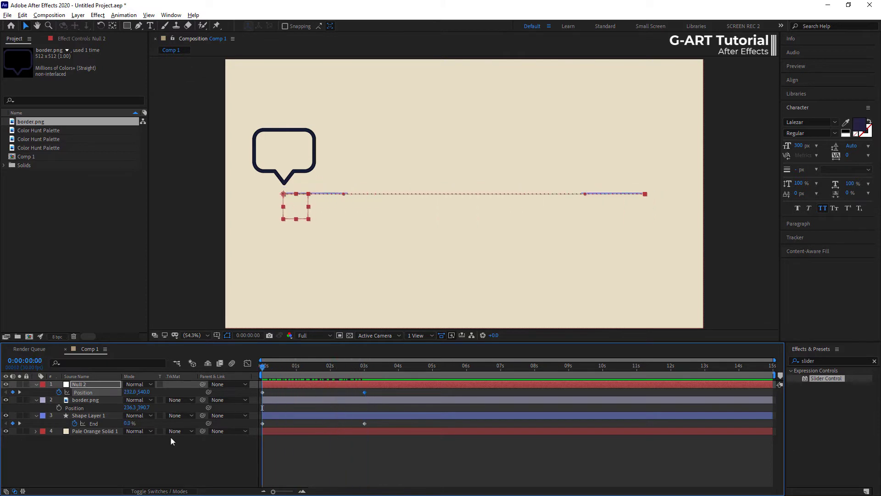
Parent border.png to Null 2 and preview the bubble riding along the bar
click(170, 436)
key(u)
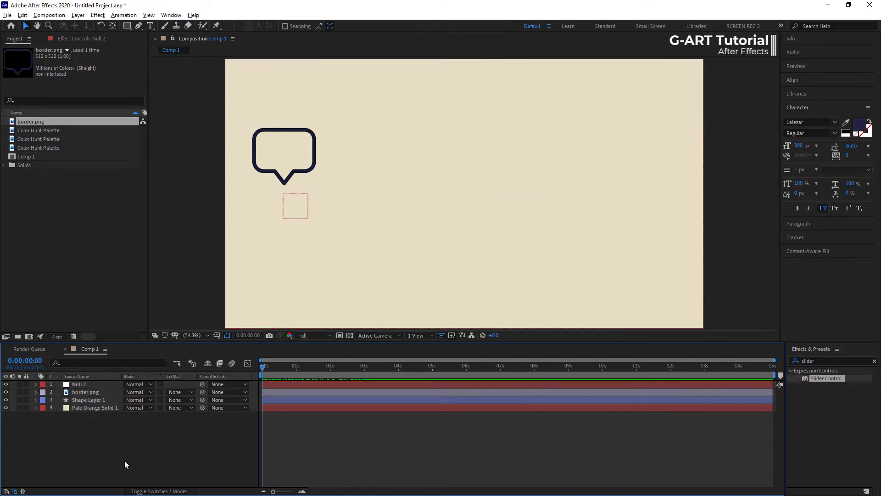
click(97, 391)
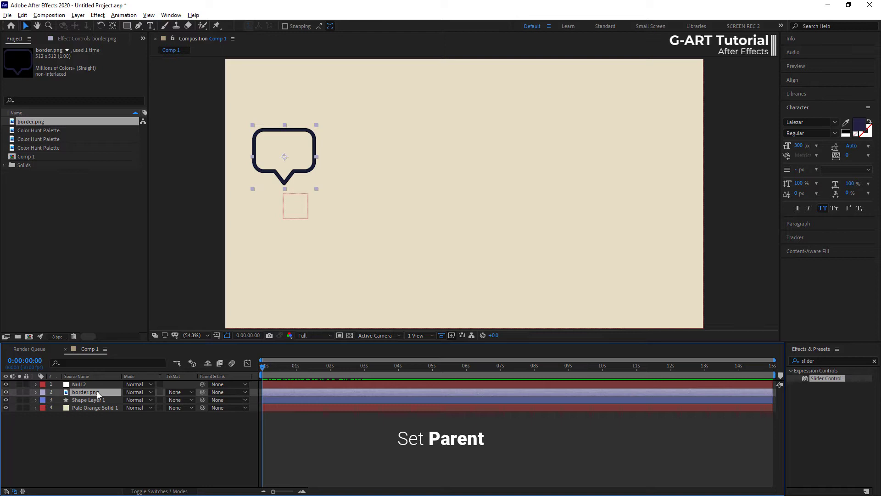
drag(202, 392, 104, 385)
key(space)
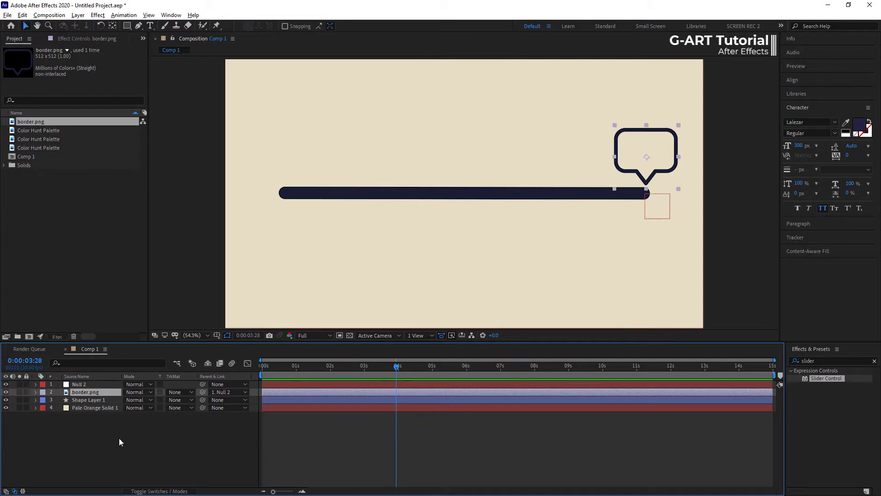
click(194, 335)
click(208, 172)
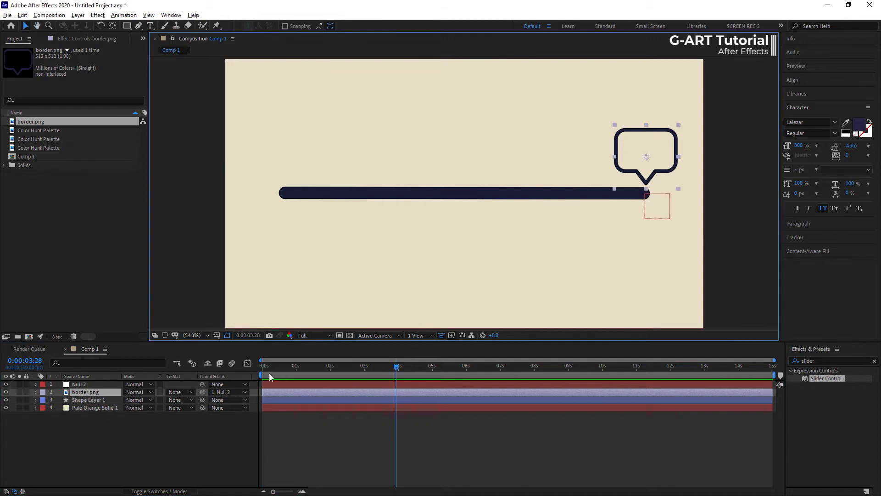
key(Home)
key(space)
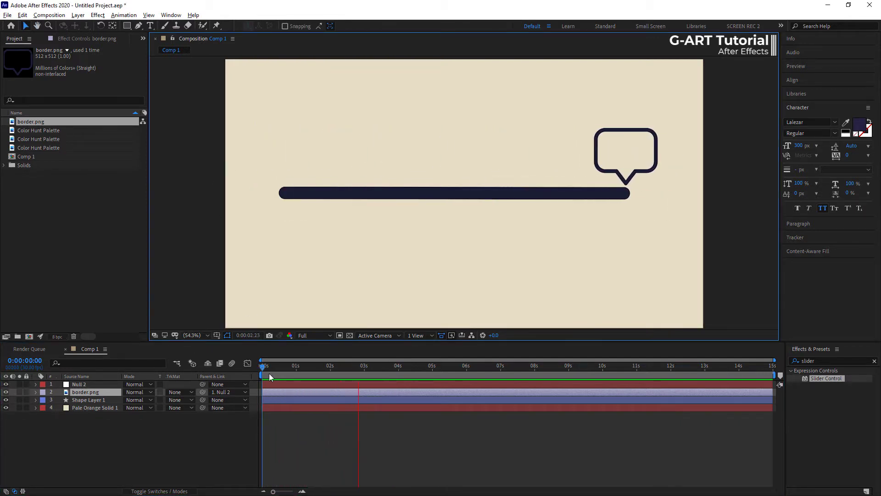
Create a new text layer near the top left reading 'TEXT'
key(space)
drag(374, 367, 252, 383)
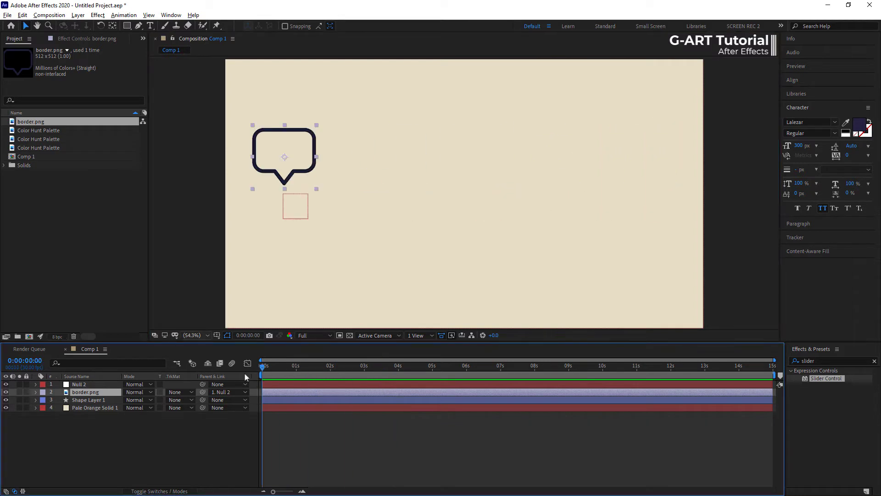
click(154, 322)
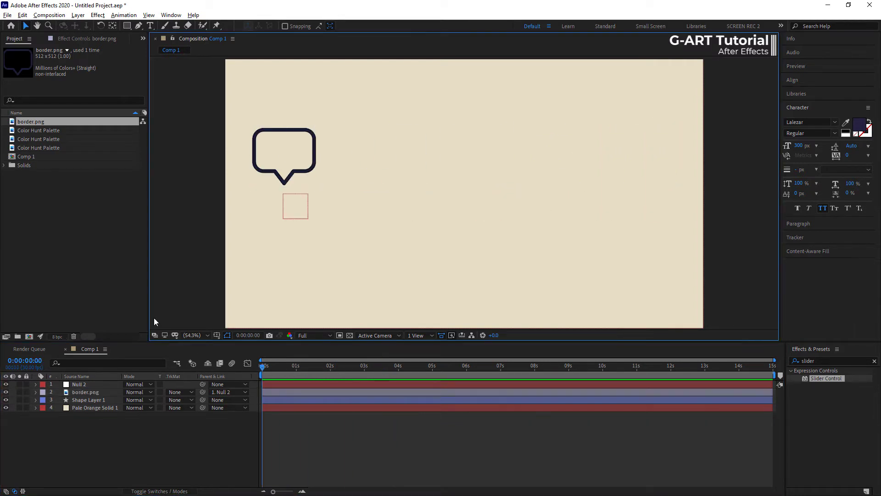
click(150, 25)
click(276, 104)
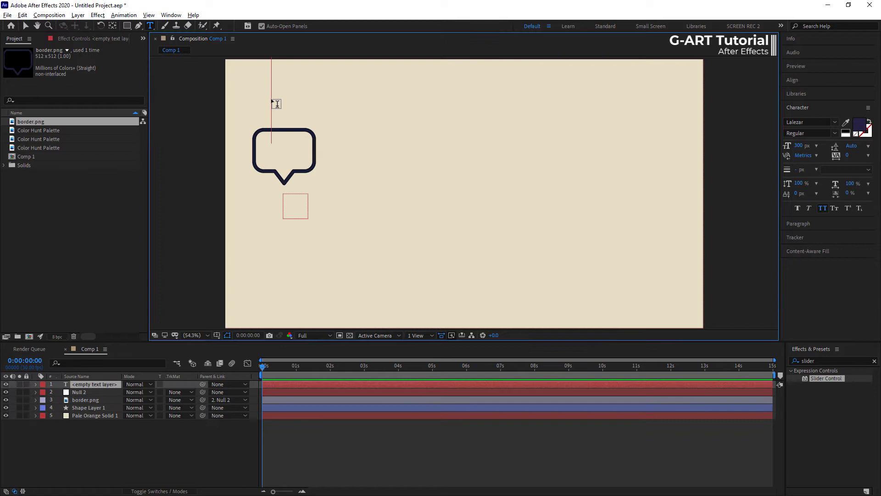
text(TR)
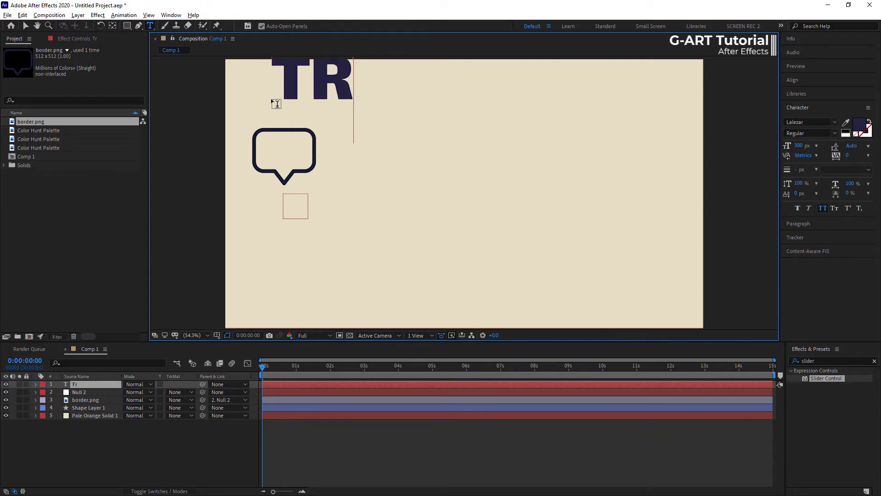
key(BackSpace)
text(EXT)
Set the text's font size to 130, move it just above the bubble, and reveal Source Text
key(ctrl+a)
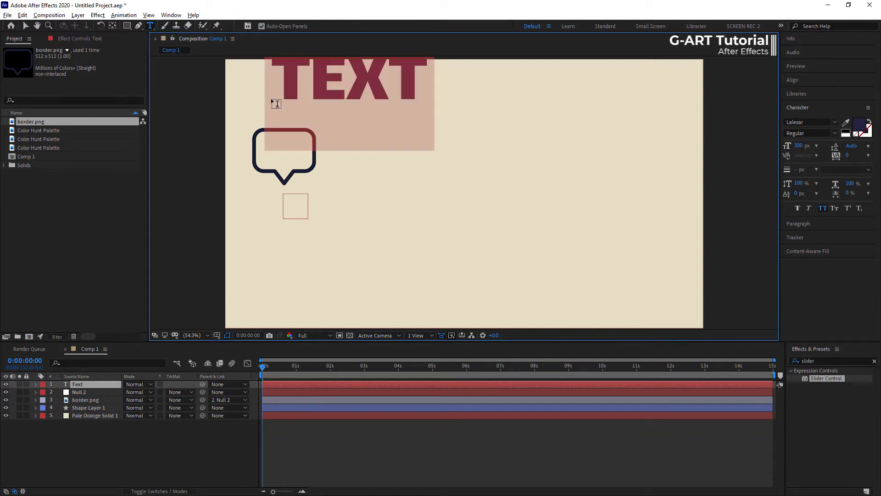
click(799, 146)
text(130)
key(Return)
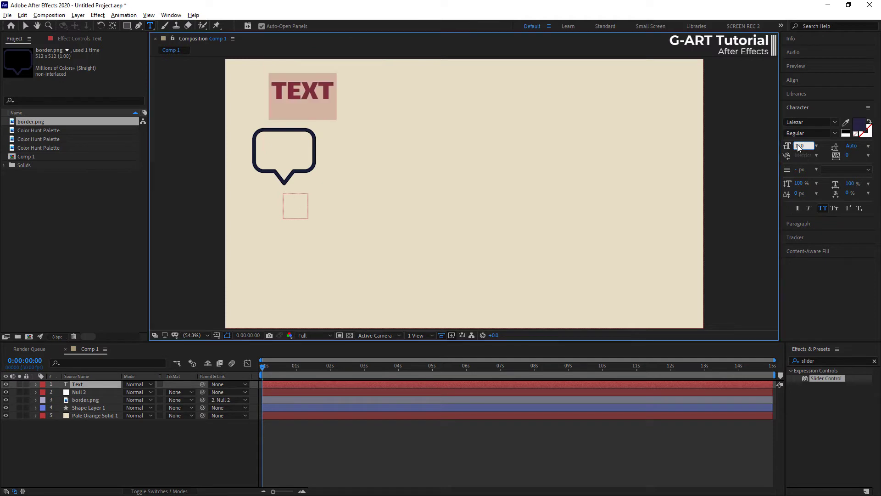
click(396, 436)
key(v)
click(321, 97)
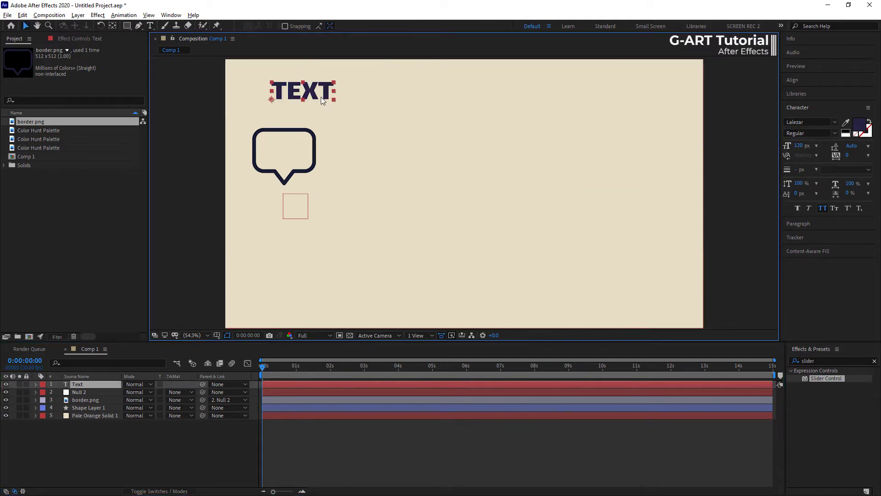
drag(320, 97, 298, 112)
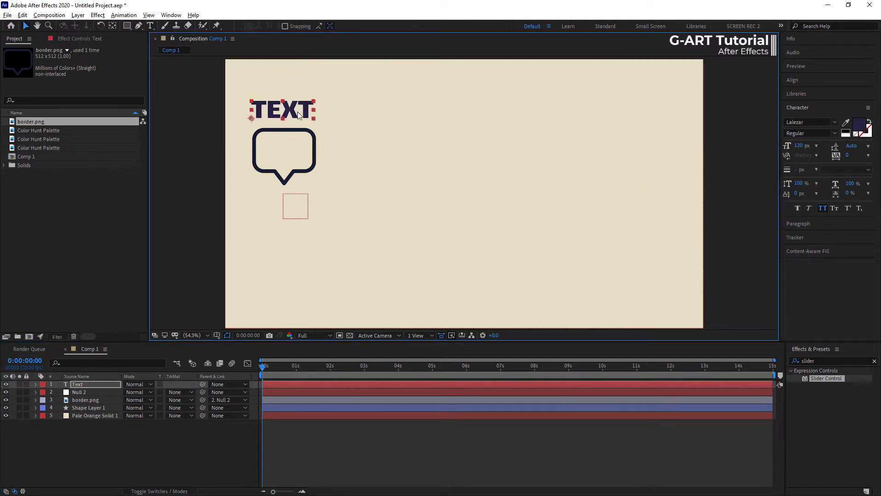
click(36, 384)
click(44, 392)
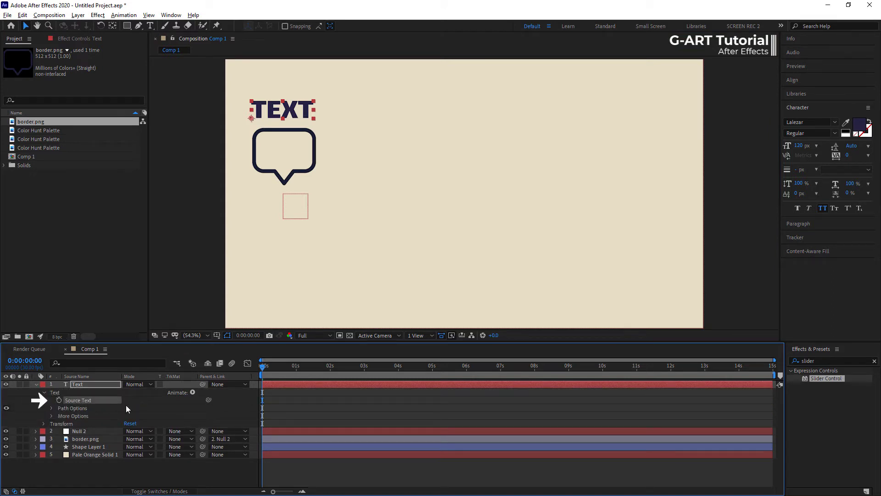
Pick-whip the TEXT layer's Source Text to Shape Layer 1's Trim Paths End and preview the counter
click(103, 445)
key(u)
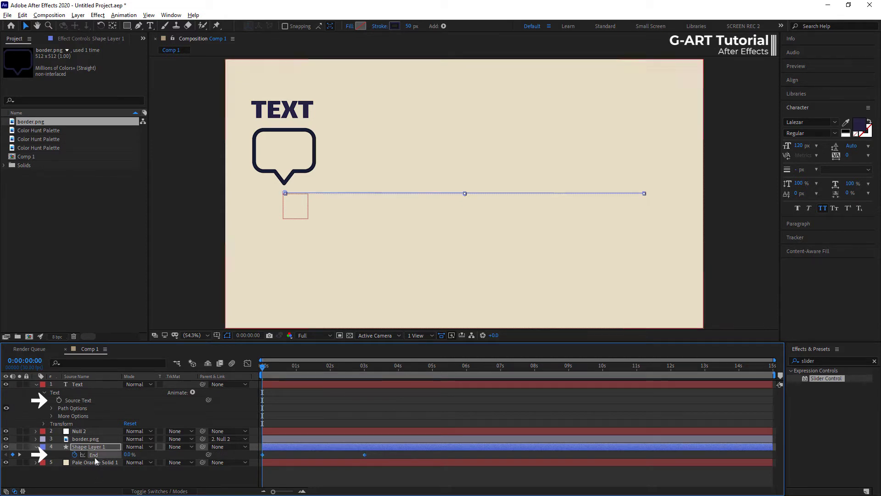
click(169, 399)
drag(209, 399, 95, 454)
key(space)
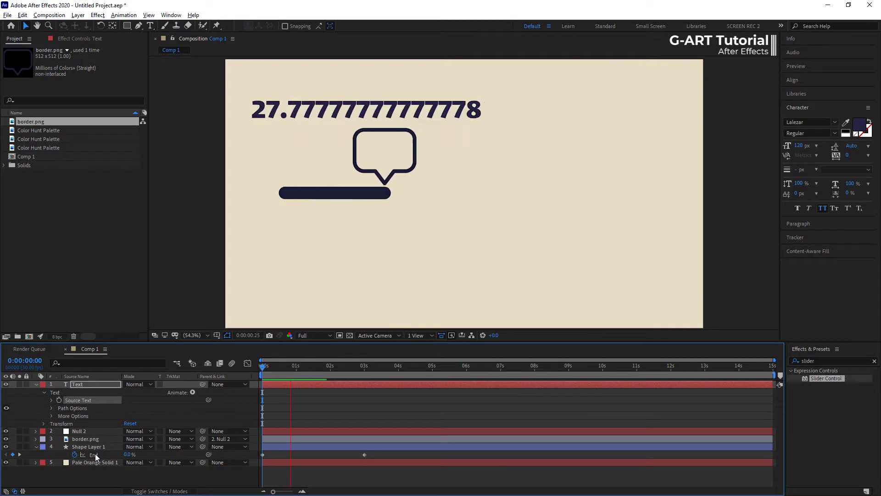
key(space)
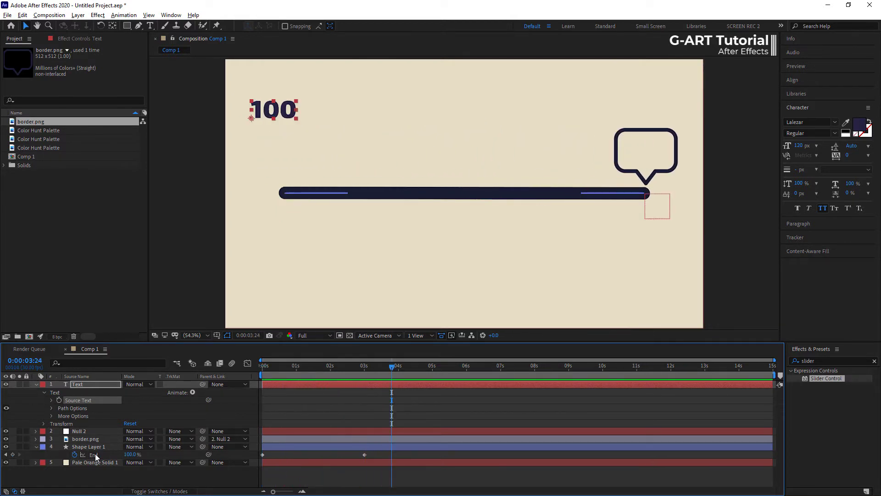
key(Home)
drag(270, 367, 312, 367)
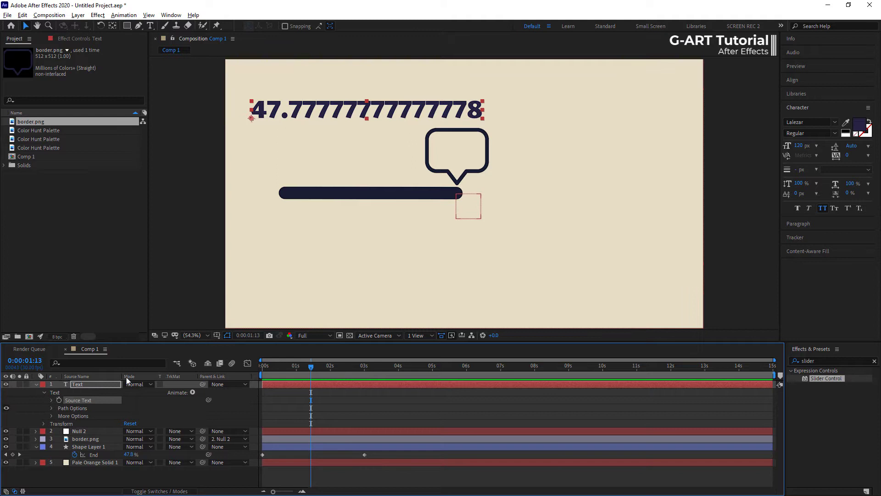
Add Math.round to the counter expression so it shows whole numbers, then preview 0 to 100
click(78, 450)
alt+click(74, 454)
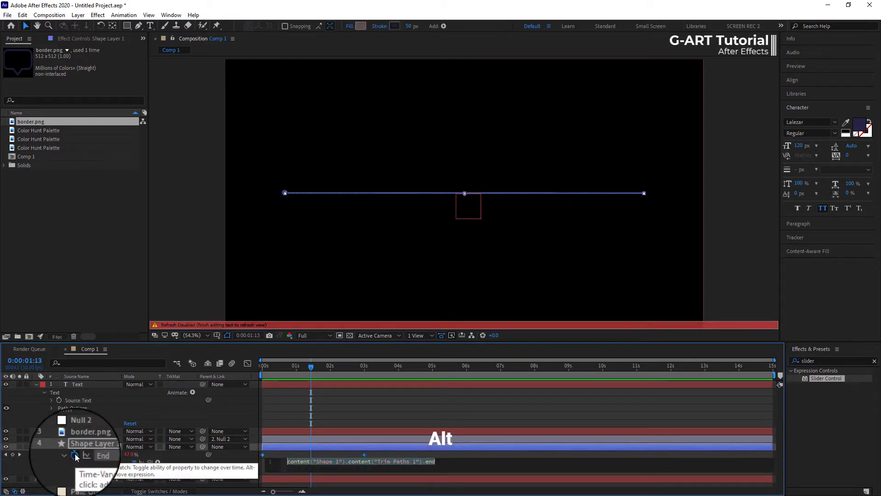
click(158, 463)
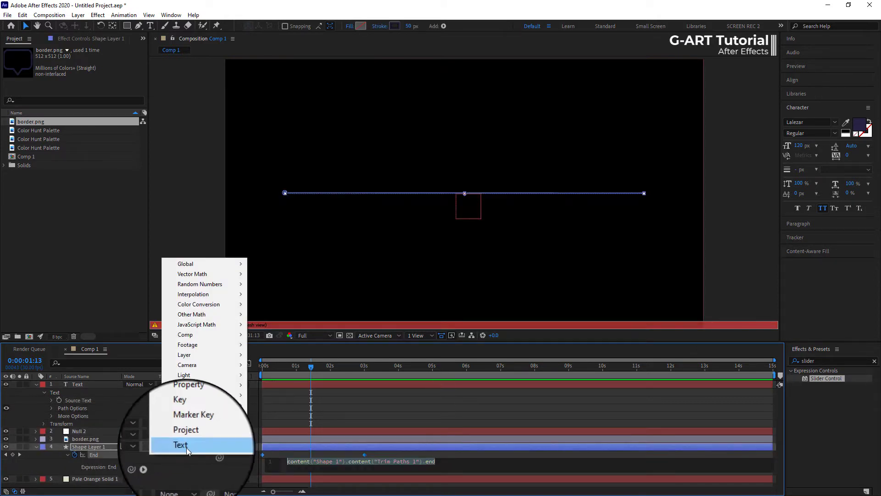
mouse_move(219, 323)
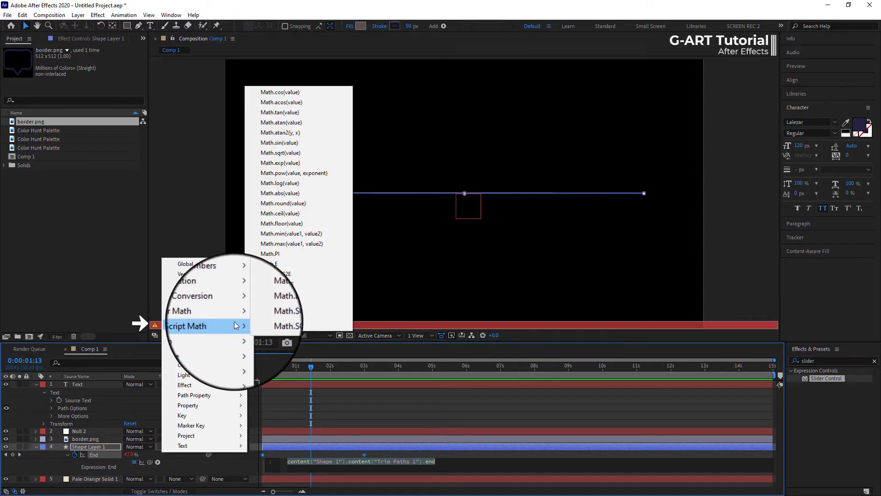
click(312, 206)
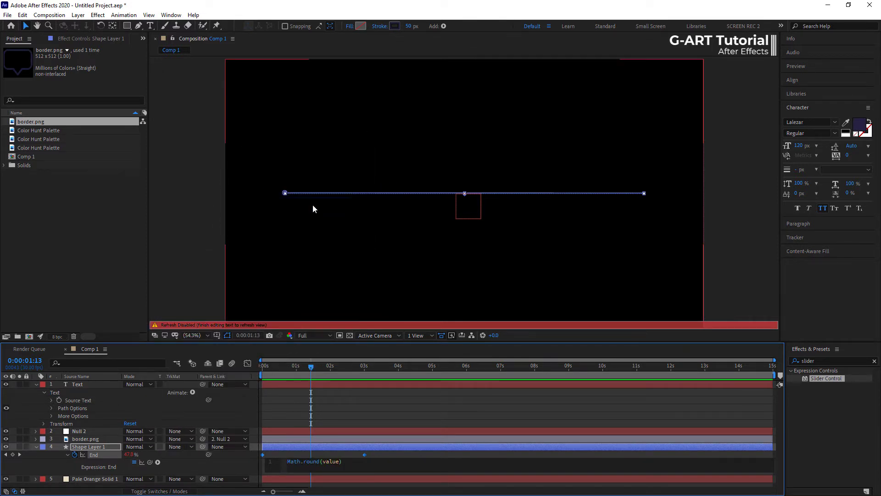
key(KP_Enter)
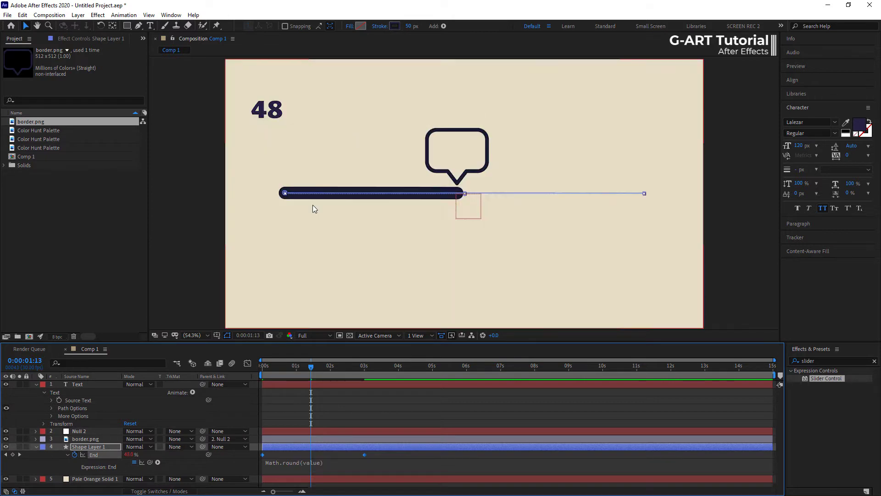
click(261, 377)
click(156, 317)
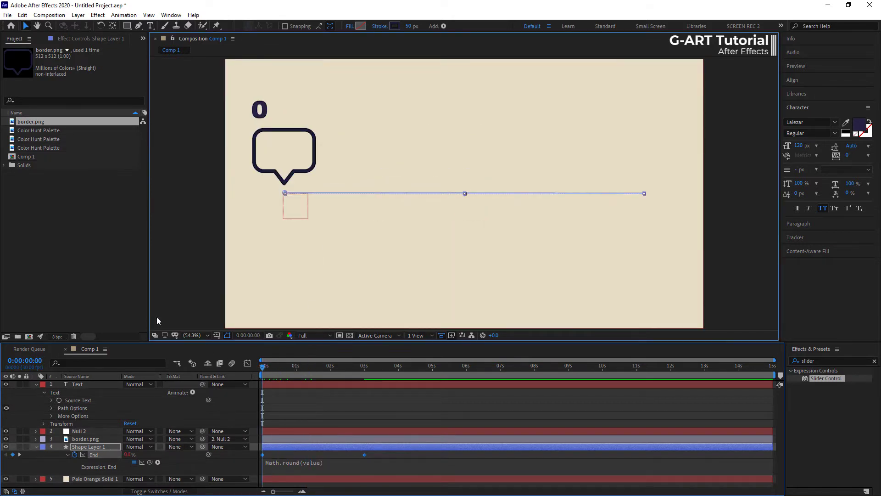
key(space)
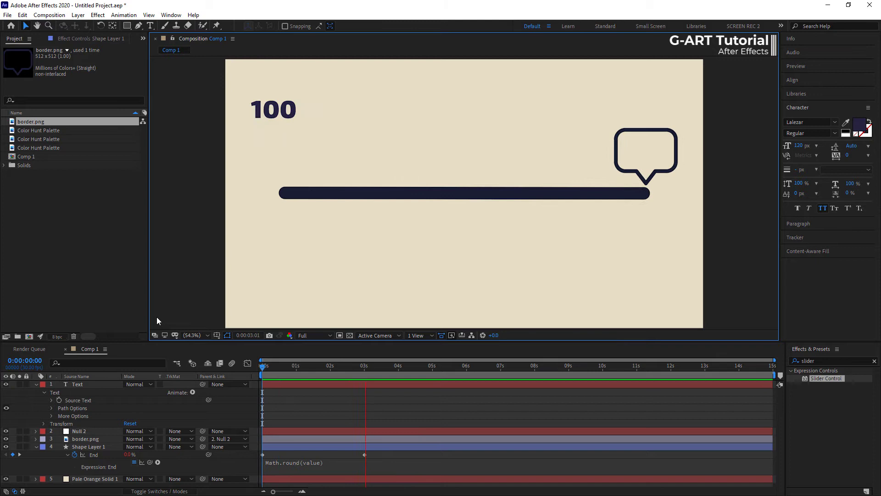
key(space)
Move the counter into the bubble's centre, parent it to Null 2, and preview it riding to 100
click(260, 114)
drag(260, 114, 273, 157)
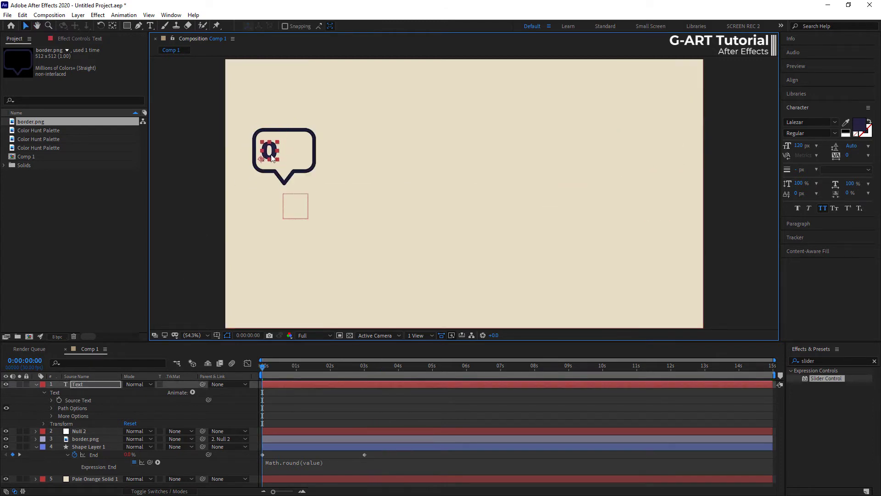
click(37, 447)
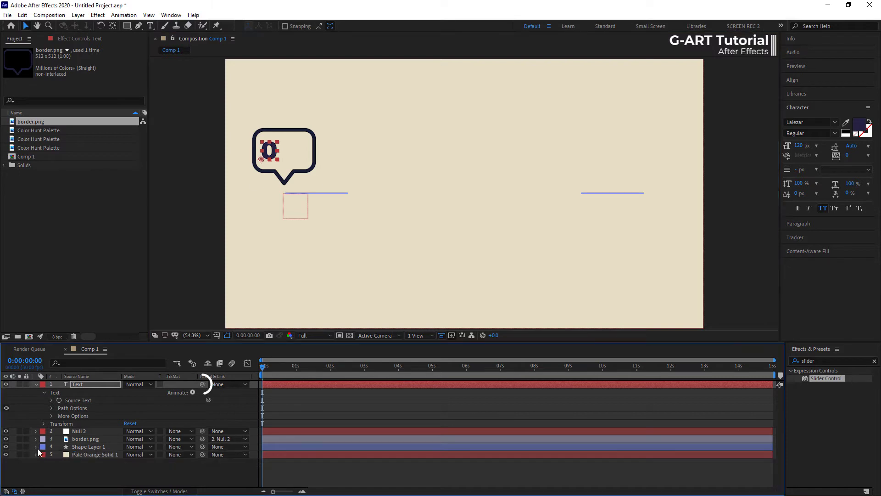
drag(203, 384, 89, 431)
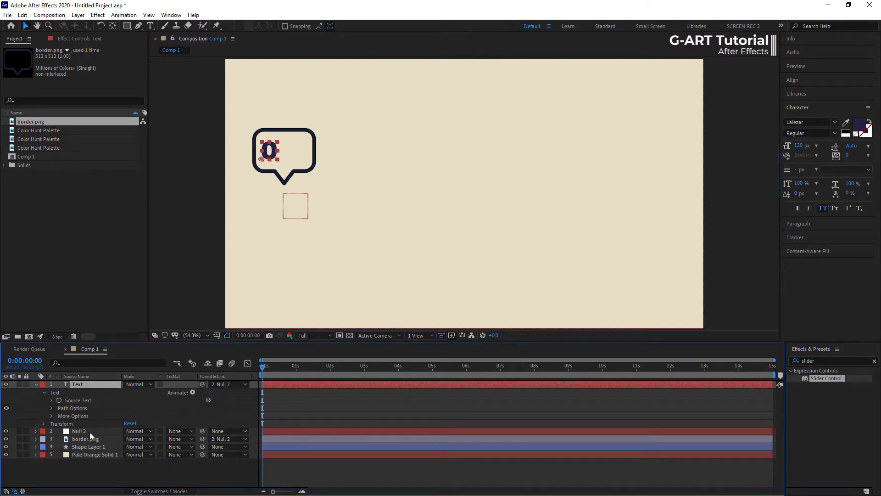
key(space)
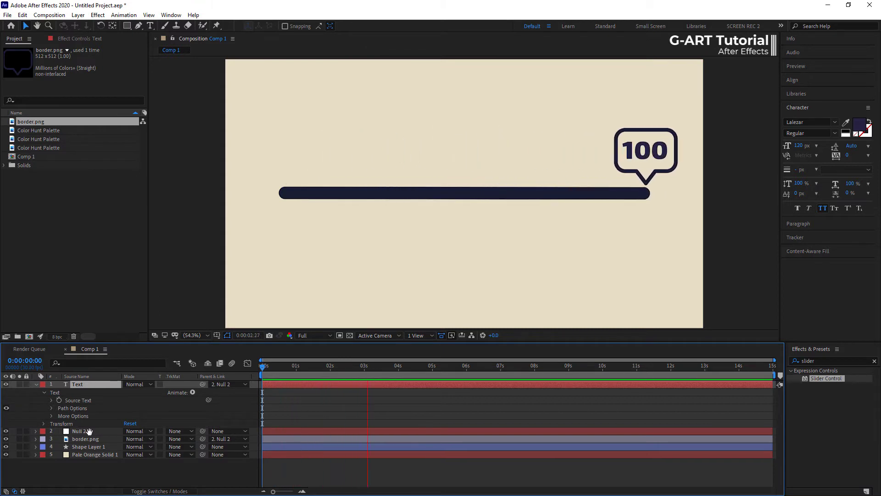
key(space)
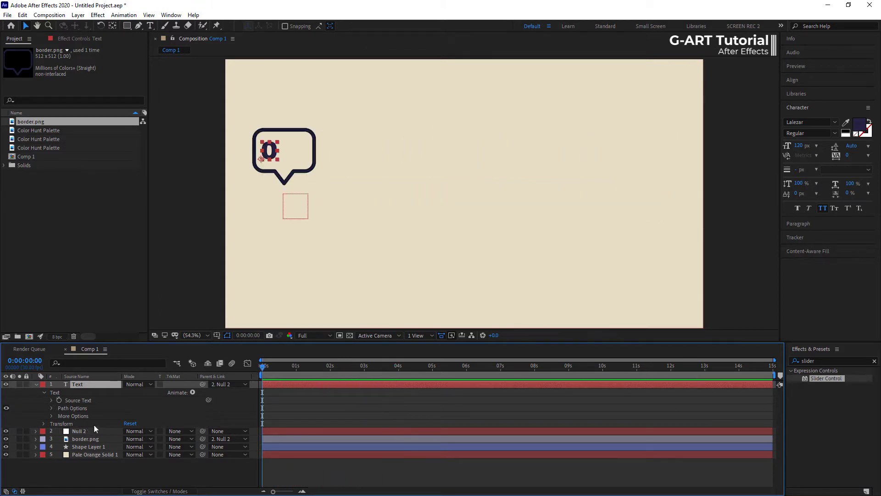
click(152, 324)
key(space)
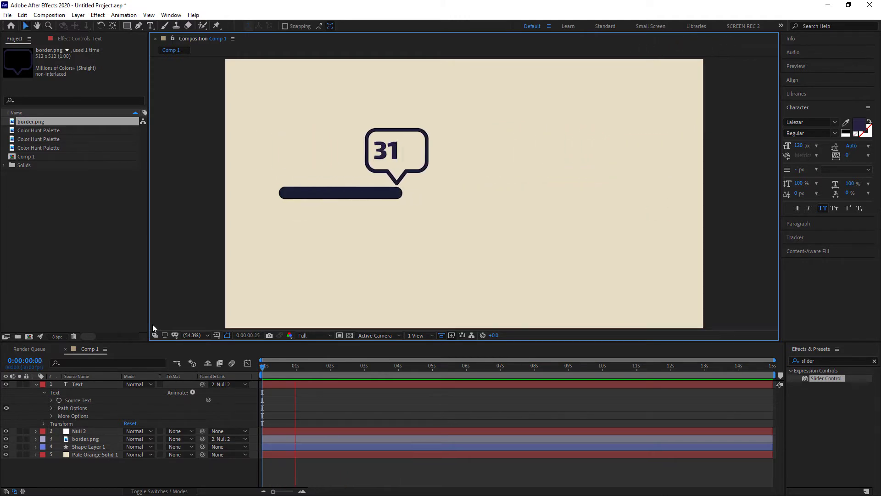
key(space)
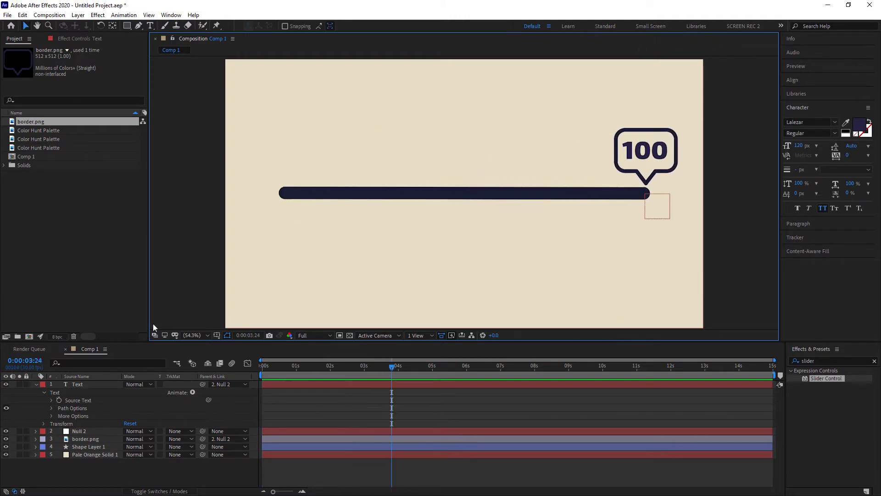
Draw a centred ellipse on the blue background with a 101 px stroke, then scale it down slightly
key(Home)
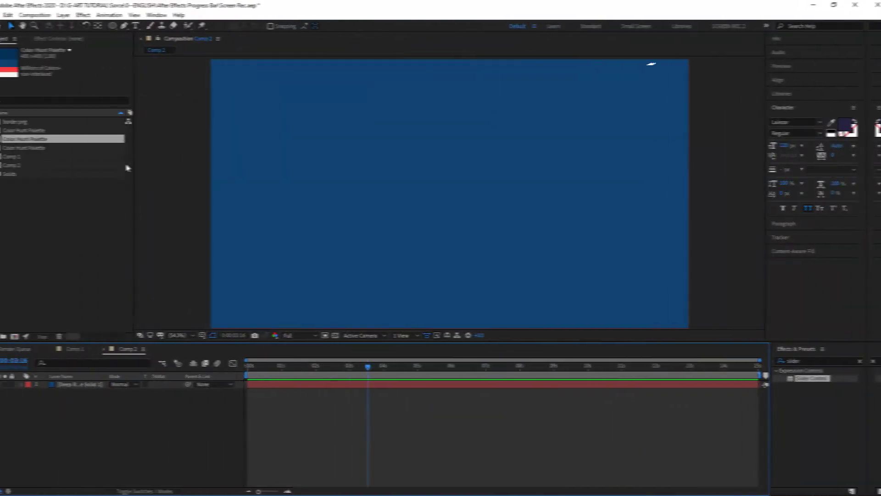
click(113, 26)
drag(286, 98, 506, 285)
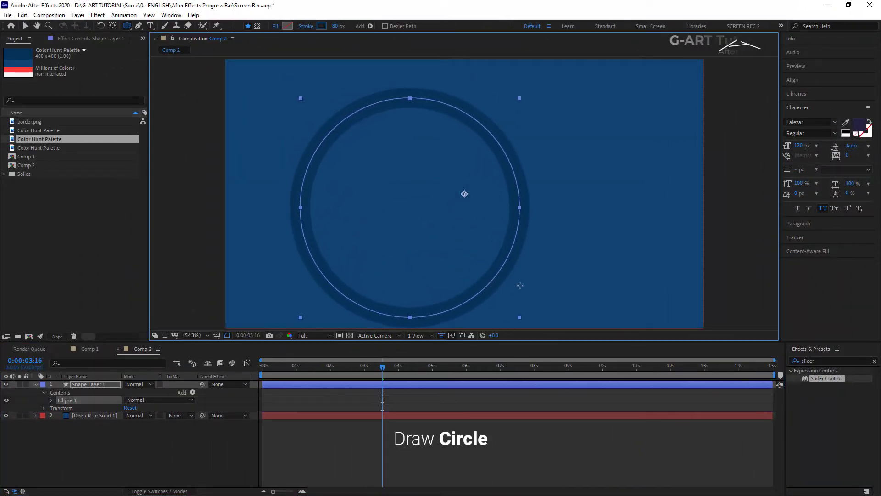
key(ctrl+Home)
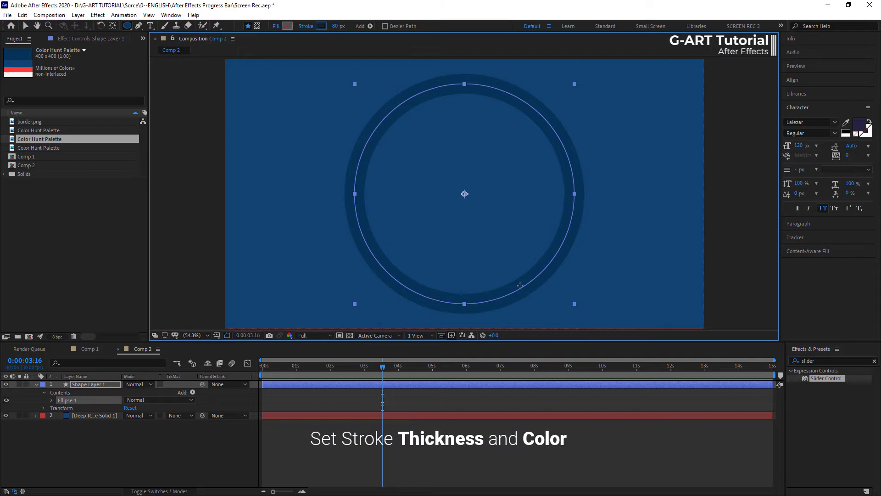
drag(337, 27, 337, 28)
key(v)
drag(575, 304, 556, 284)
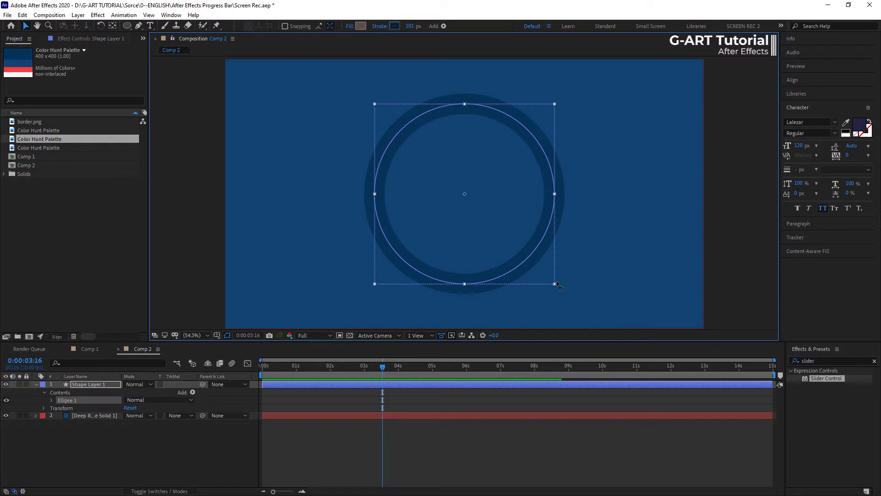
Add Trim Paths to the ring's shape contents
click(54, 394)
click(192, 392)
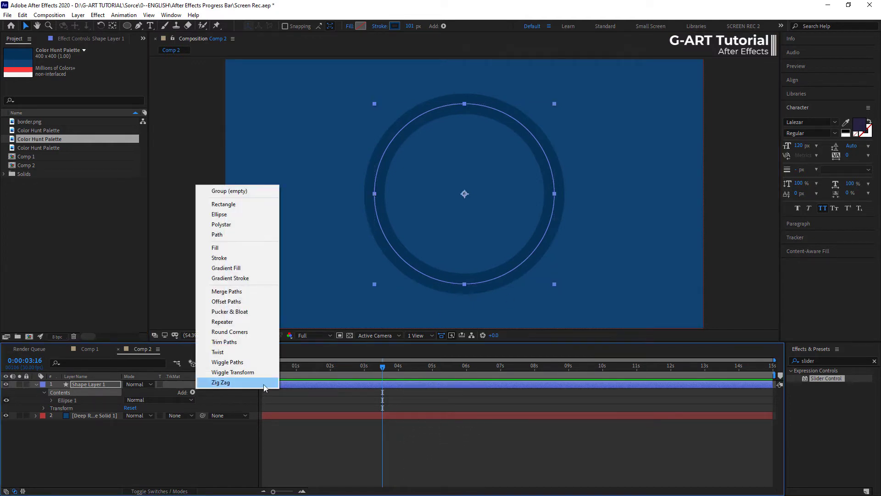
click(268, 342)
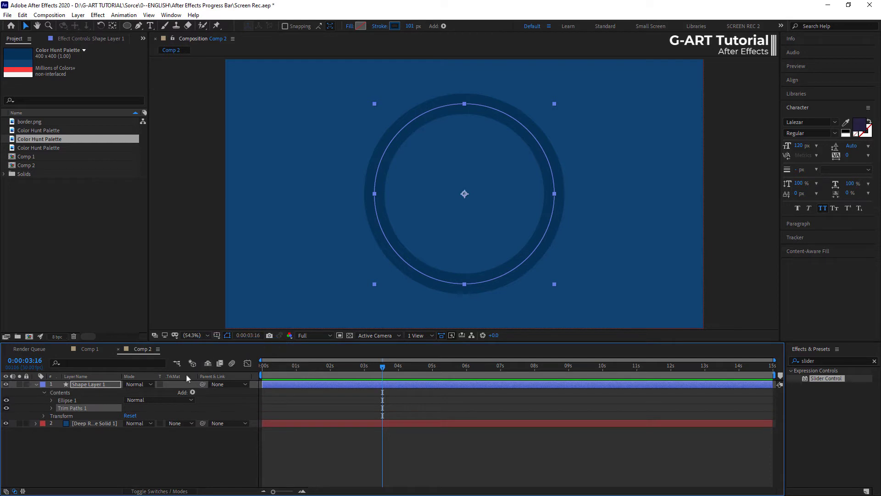
click(51, 408)
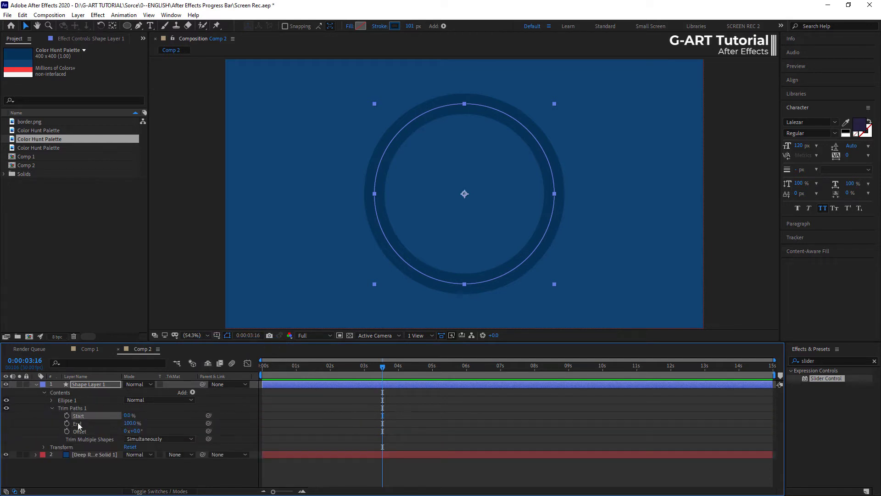
Keyframe Trim Paths End from 0% at 0 s to 100% at 3 s
click(77, 423)
drag(382, 384, 261, 382)
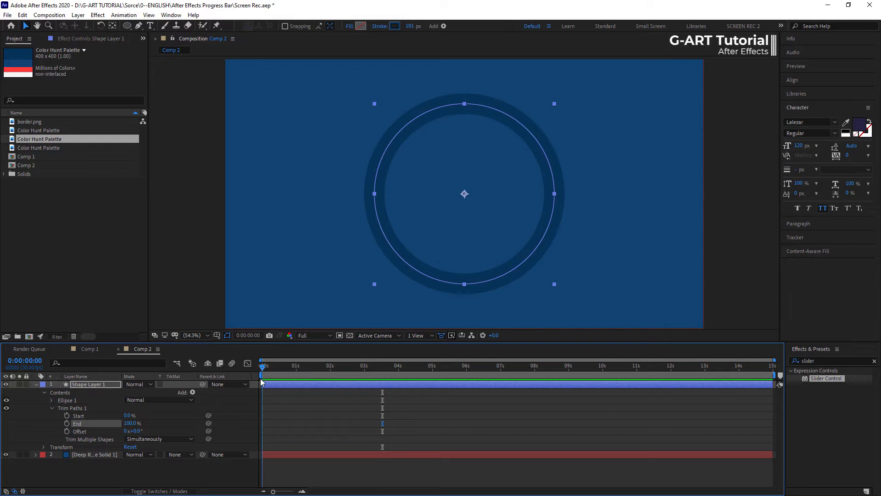
key(Return)
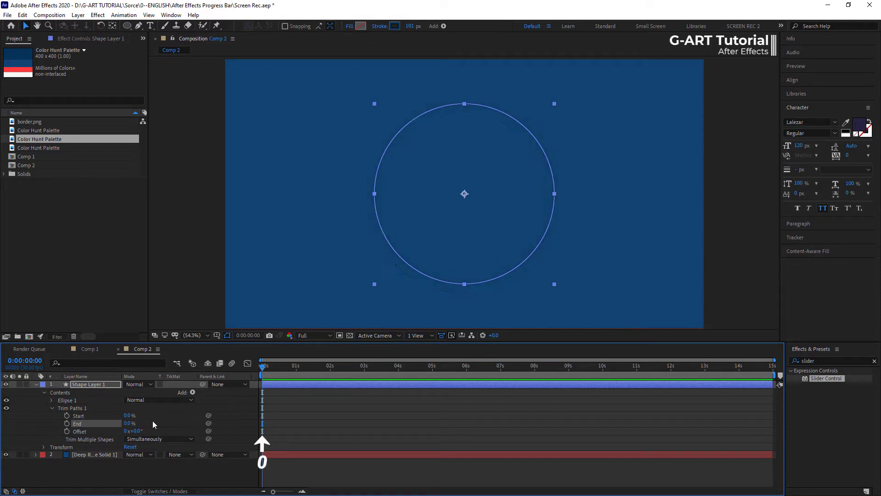
click(67, 423)
drag(365, 374, 259, 384)
key(Return)
Preview the ring drawing itself on, then select the Ellipse 1 group
key(space)
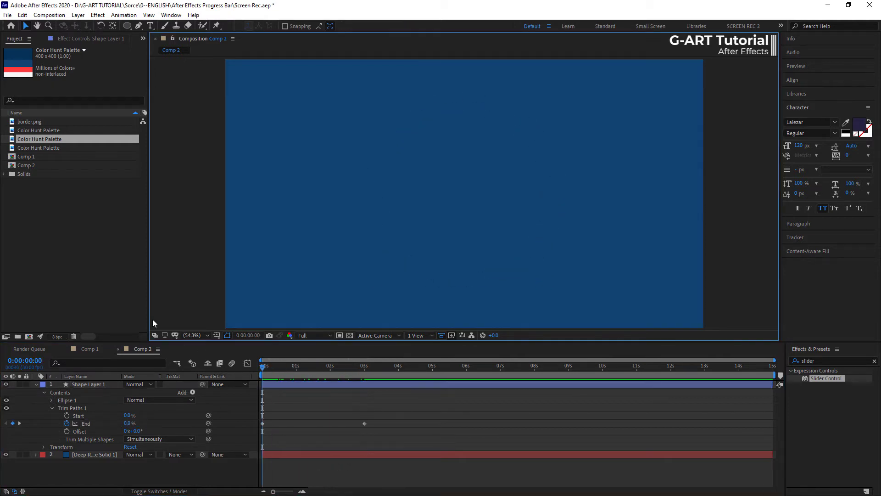
key(space)
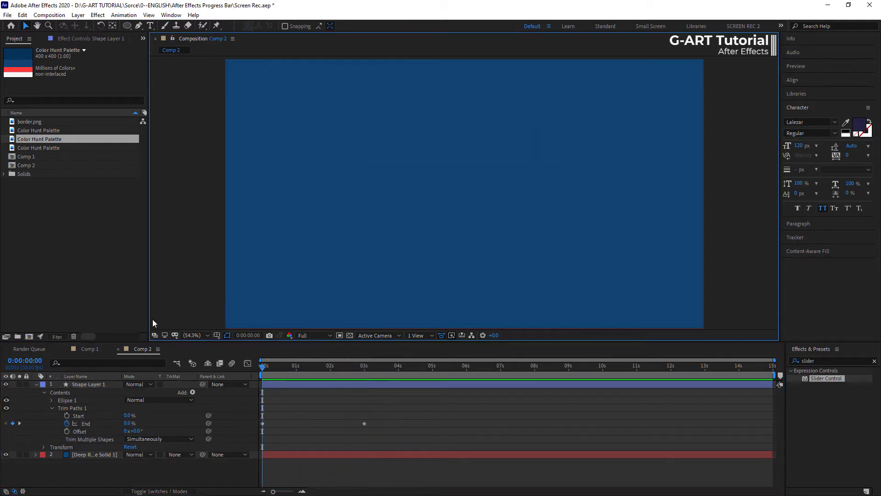
click(67, 400)
Set the ring stroke's taper Start Length to 100% and preview the pointed tip
click(51, 400)
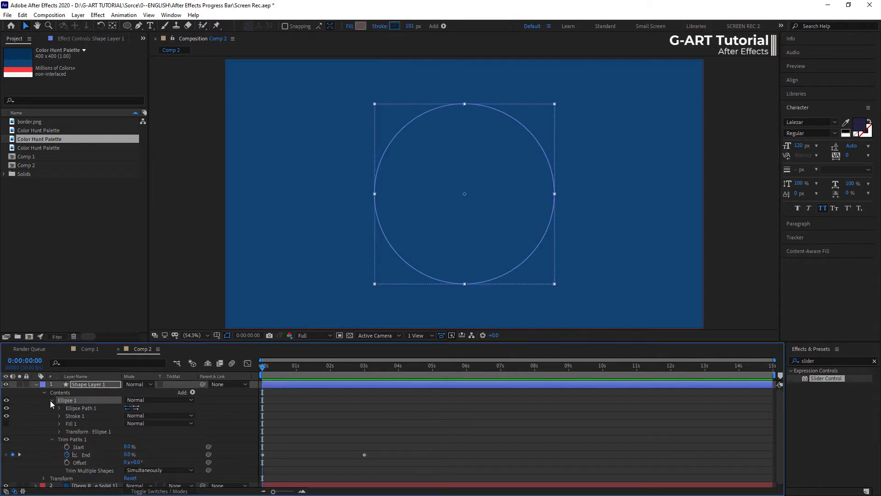
click(59, 415)
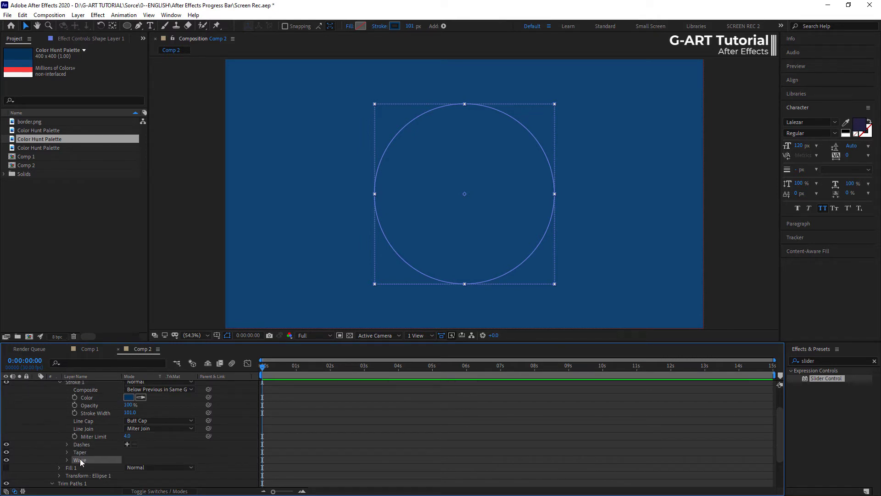
click(68, 452)
click(102, 445)
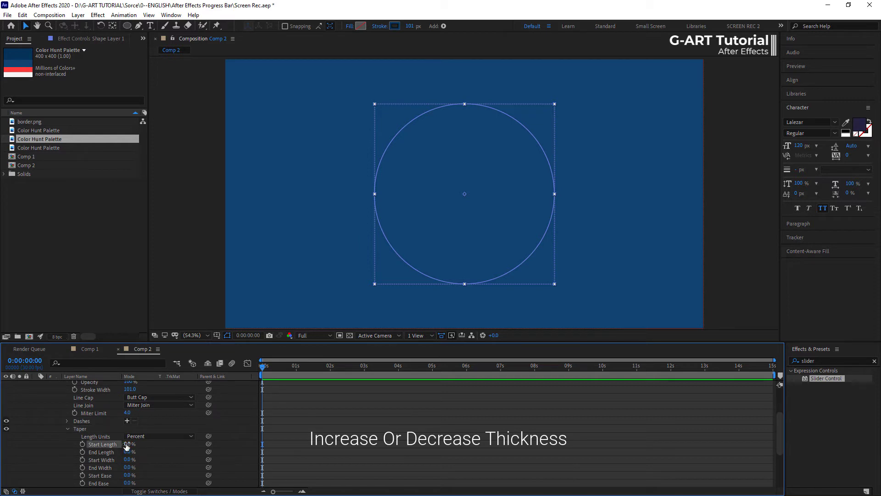
key(space)
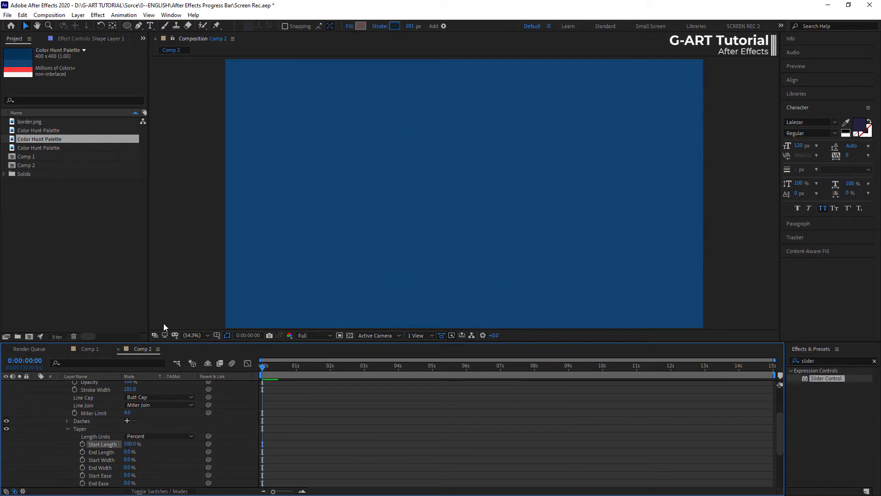
key(space)
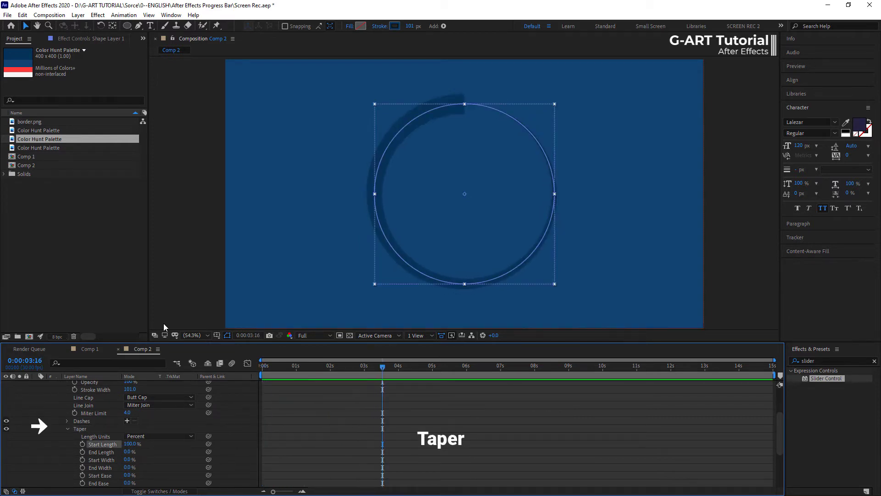
drag(126, 468, 219, 474)
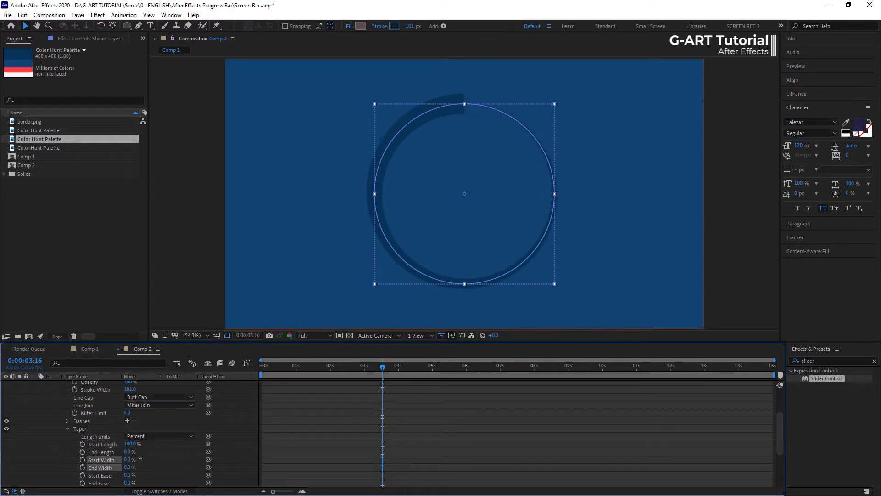
Try a taper End Length of 99% and preview the tapered ring from the start
click(128, 452)
drag(127, 453, 177, 452)
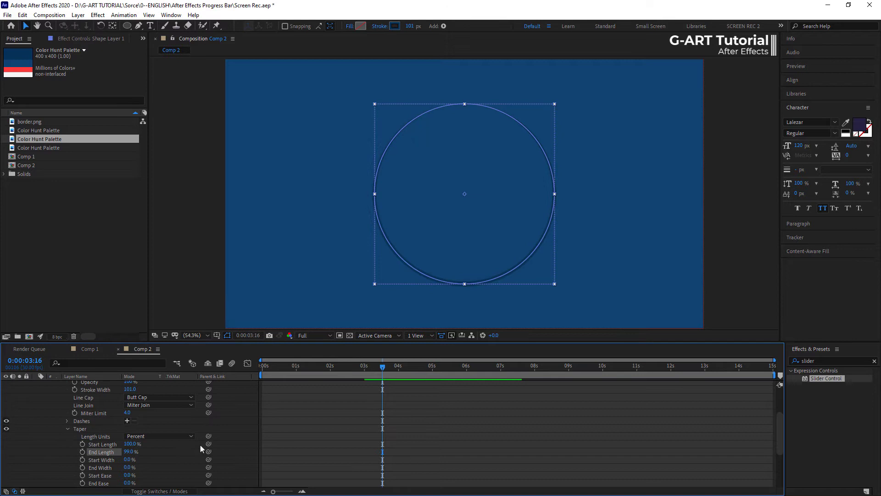
key(Home)
key(space)
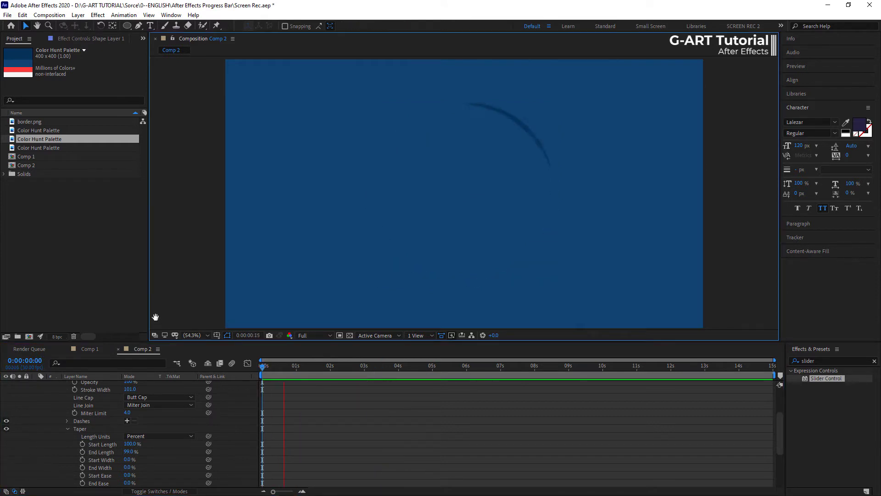
key(space)
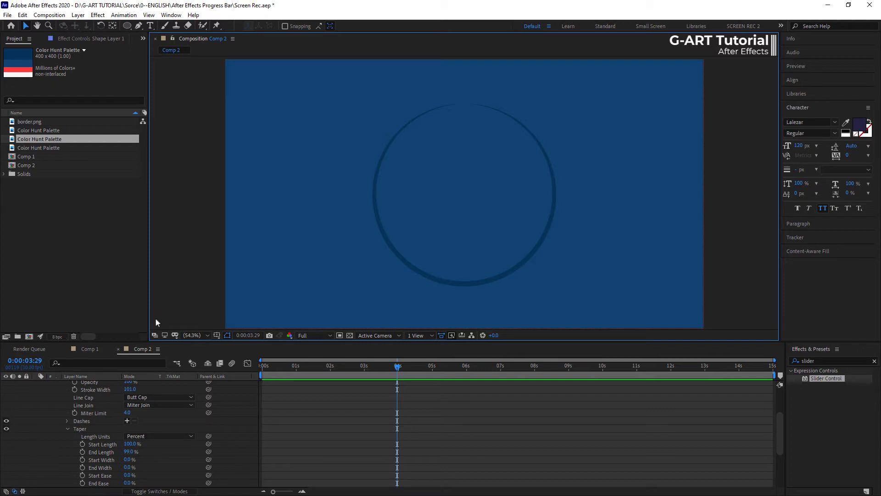
Set taper End Length back to 0% and replay the draw-on from the first frame
drag(131, 452, 69, 453)
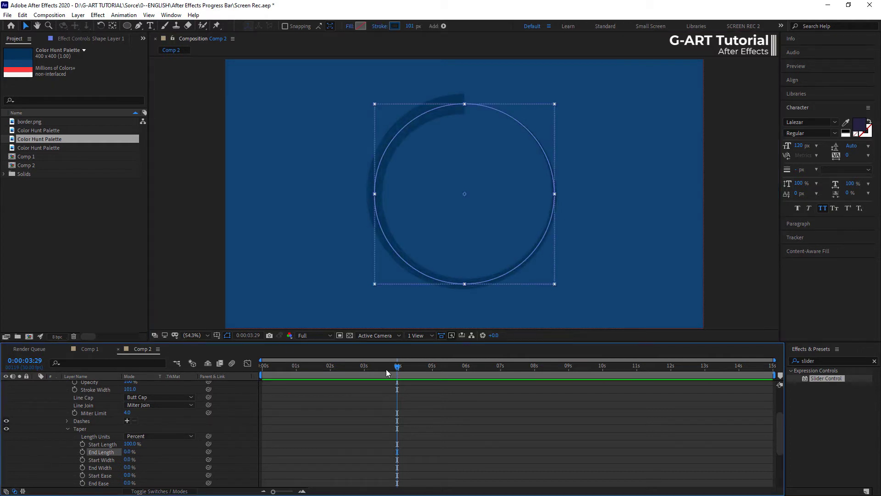
key(Home)
scroll(80, 437, up, 4)
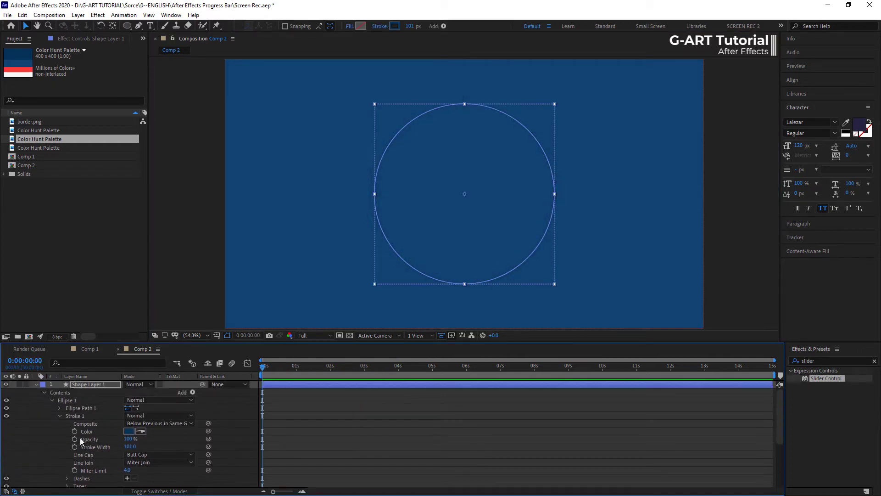
key(space)
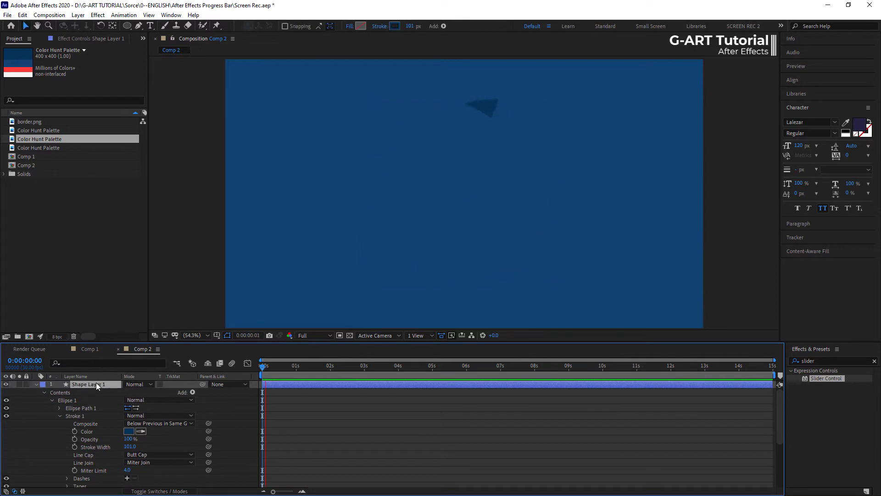
Duplicate the ring layer and shrink the copy into a smaller inner circle
key(space)
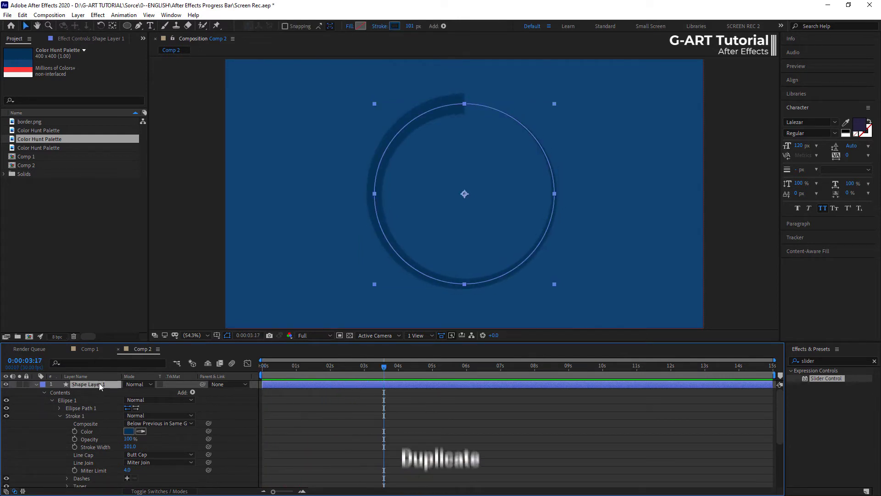
key(ctrl+d)
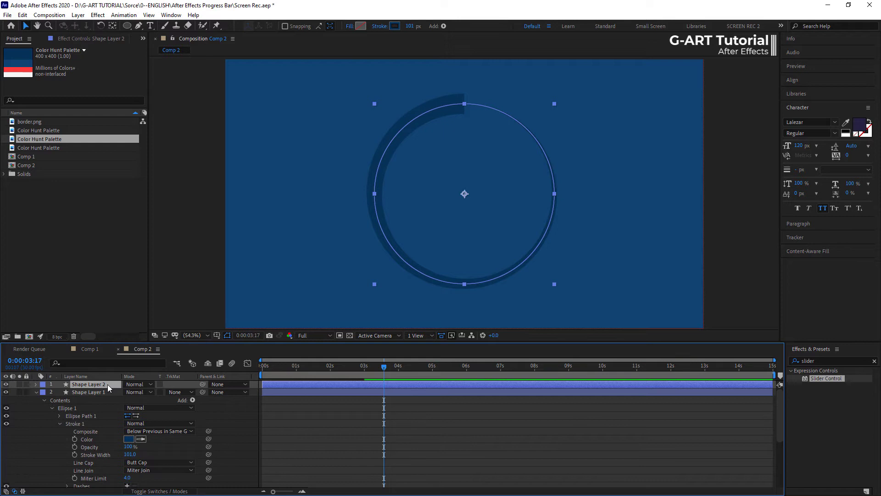
drag(554, 285, 535, 265)
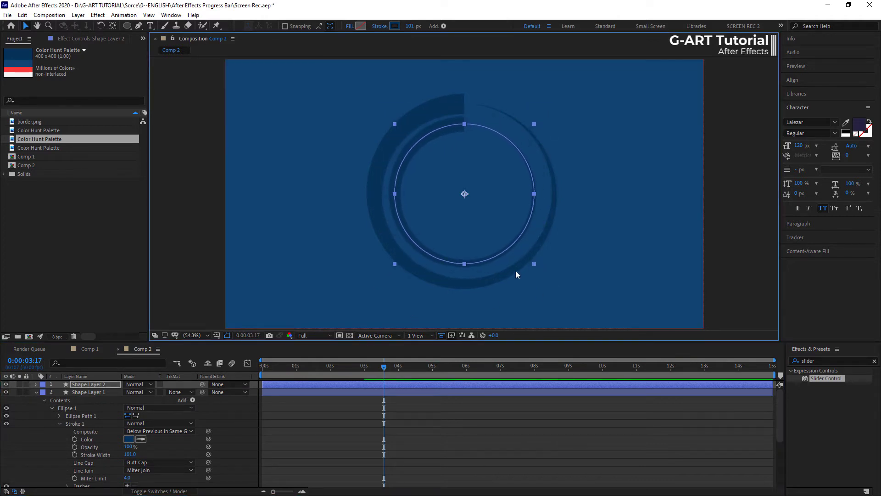
Expand Shape Layer 2 down to its Stroke 1 settings and collapse the Taper group
click(35, 392)
click(36, 383)
click(44, 392)
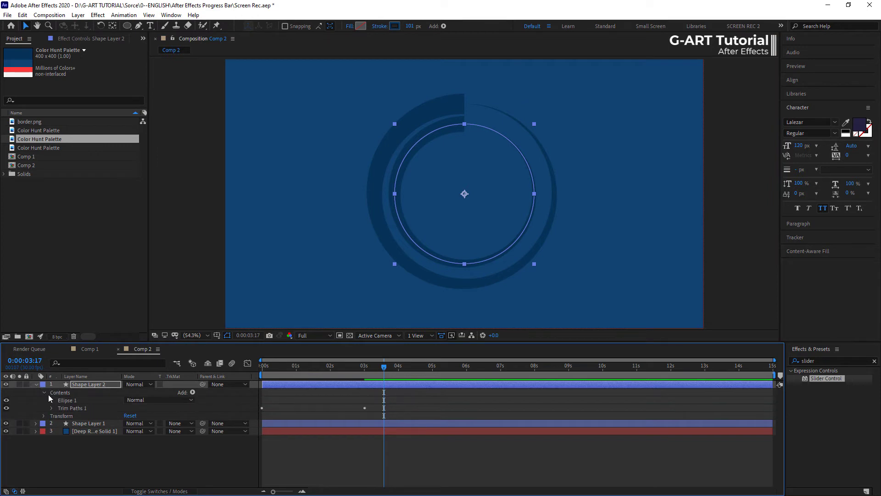
click(53, 399)
click(68, 415)
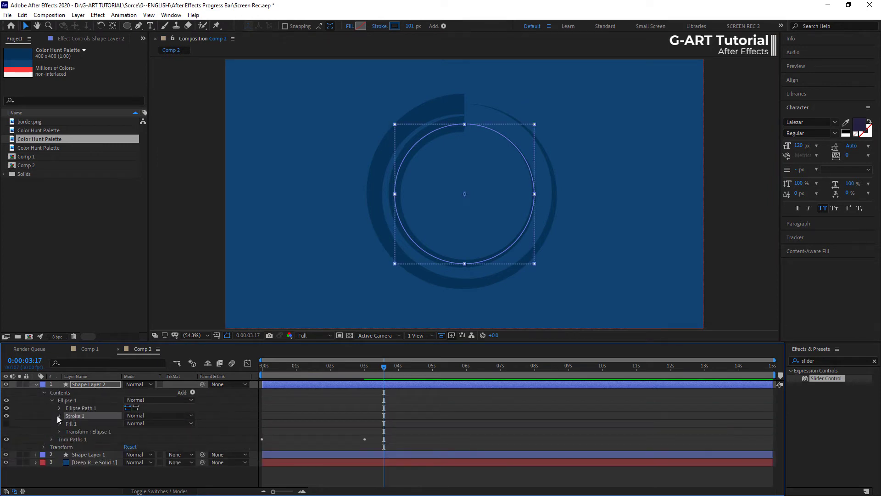
click(59, 415)
scroll(78, 452, down, 2)
click(78, 453)
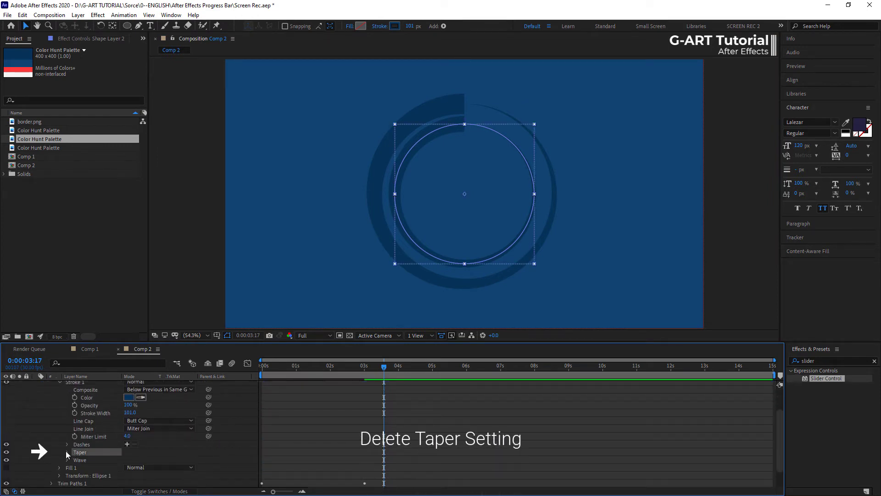
click(67, 452)
scroll(92, 447, down, 2)
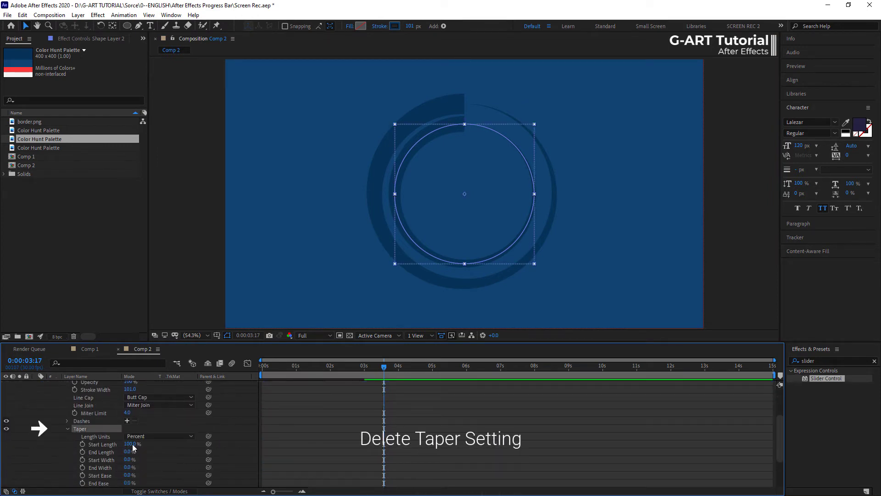
click(67, 429)
Add a Dash of 10 to the inner ring's stroke and preview the dashed animation
click(85, 421)
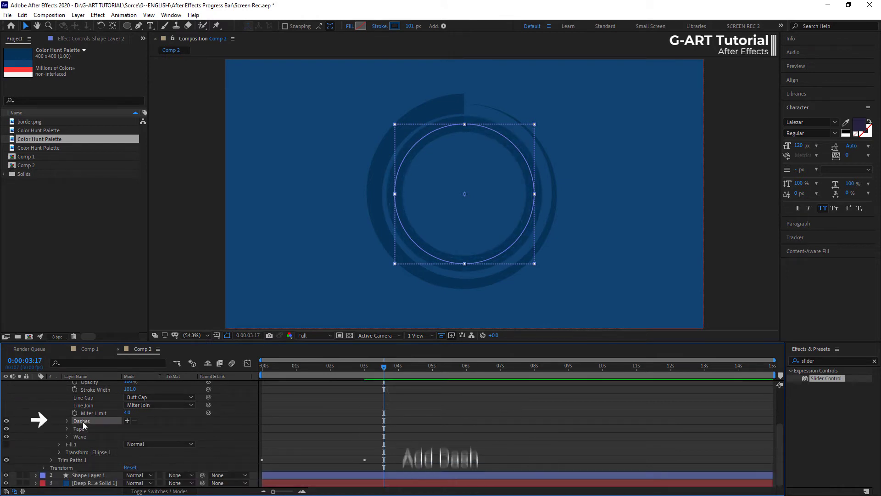
click(128, 422)
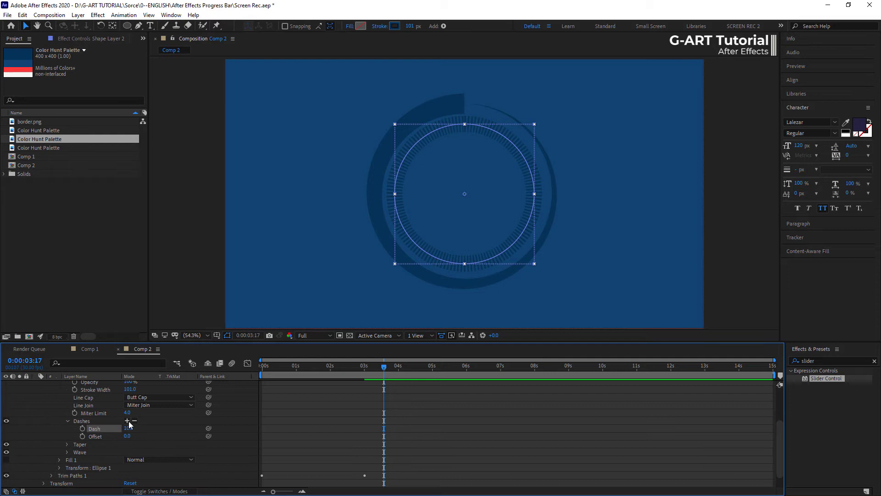
drag(373, 365, 259, 375)
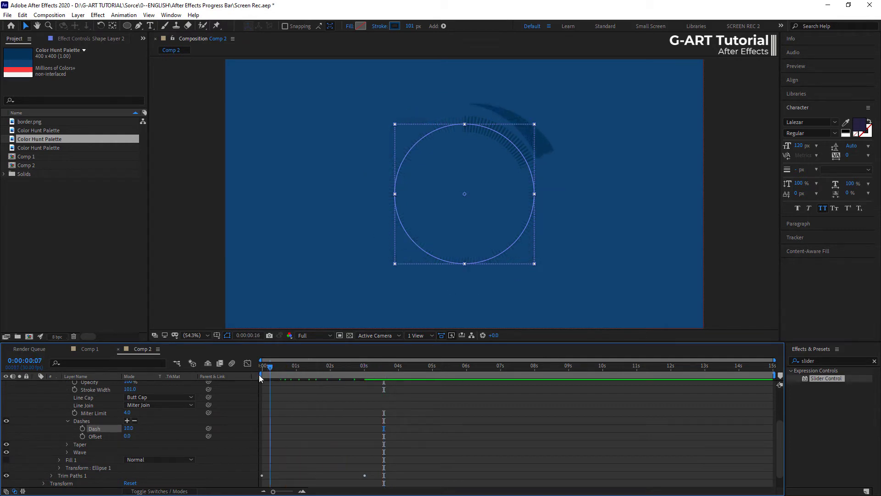
key(space)
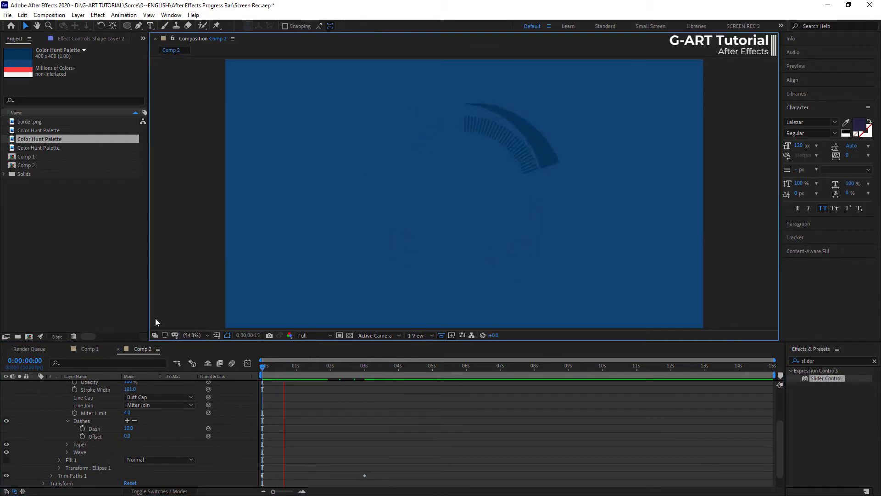
key(space)
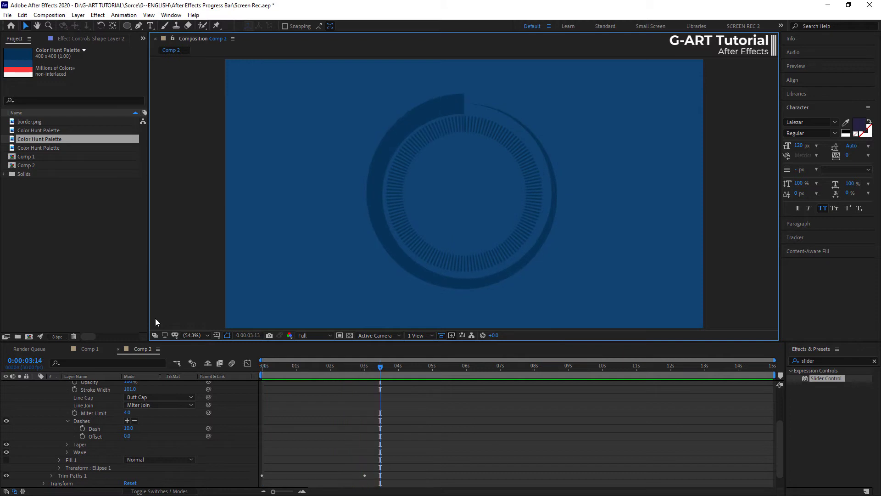
scroll(160, 411, up, 3)
Recolour the inner dashed ring red with the stroke eyedropper and scrub to check it
click(141, 431)
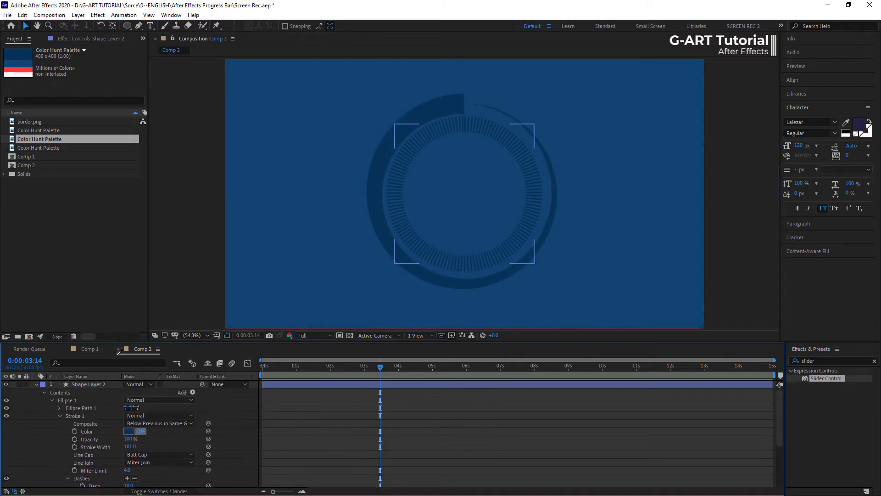
click(24, 70)
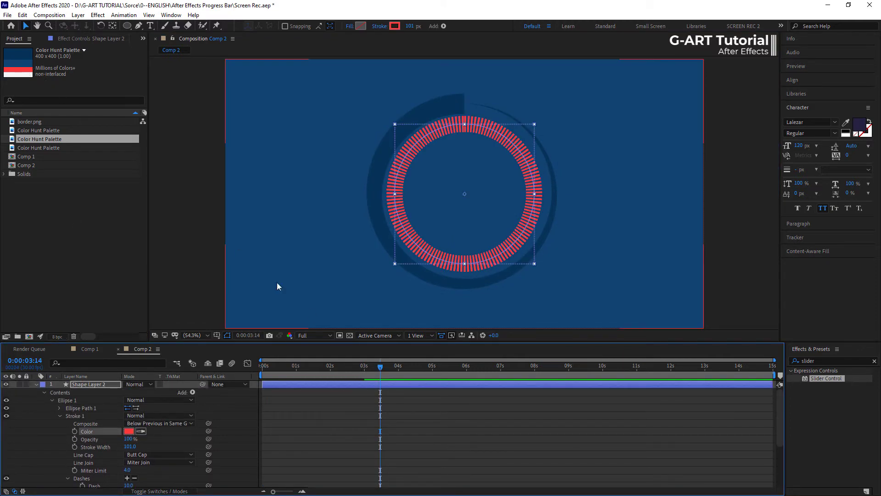
key(space)
mouse_move(294, 384)
mouse_down()
mouse_move(264, 385)
mouse_move(370, 390)
mouse_up()
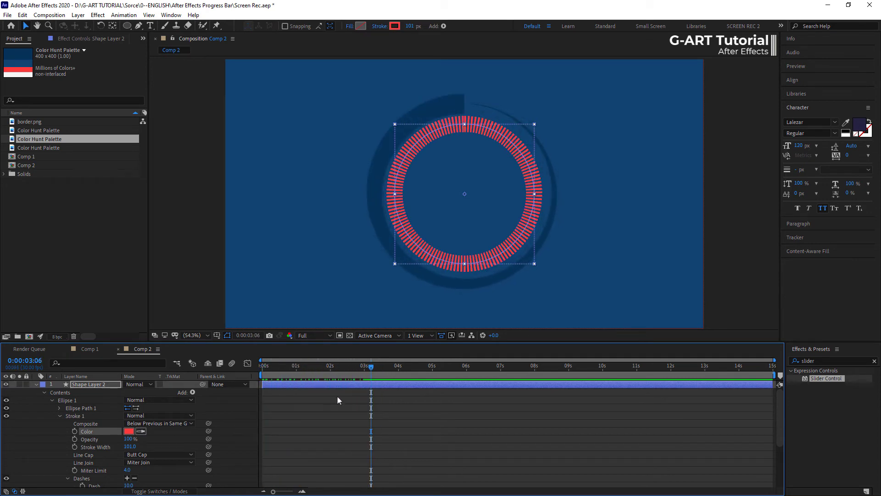
Set the inner ring's taper End Length to 100%
scroll(94, 441, down, 3)
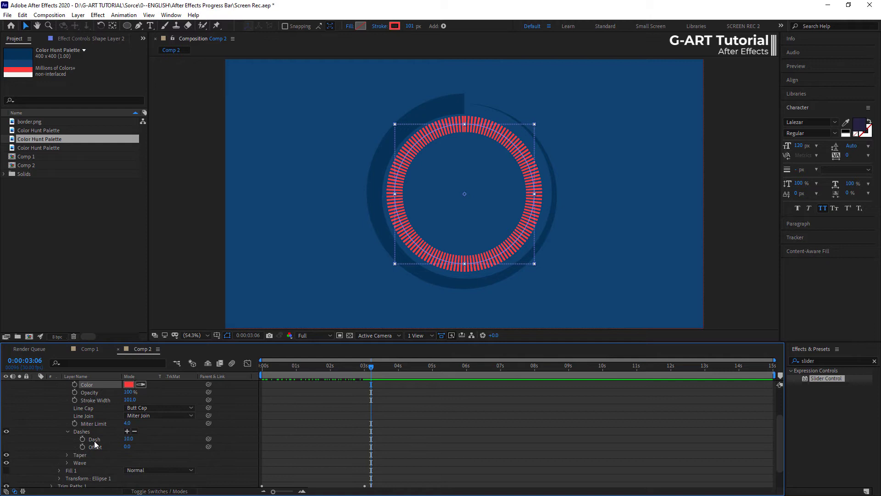
click(67, 455)
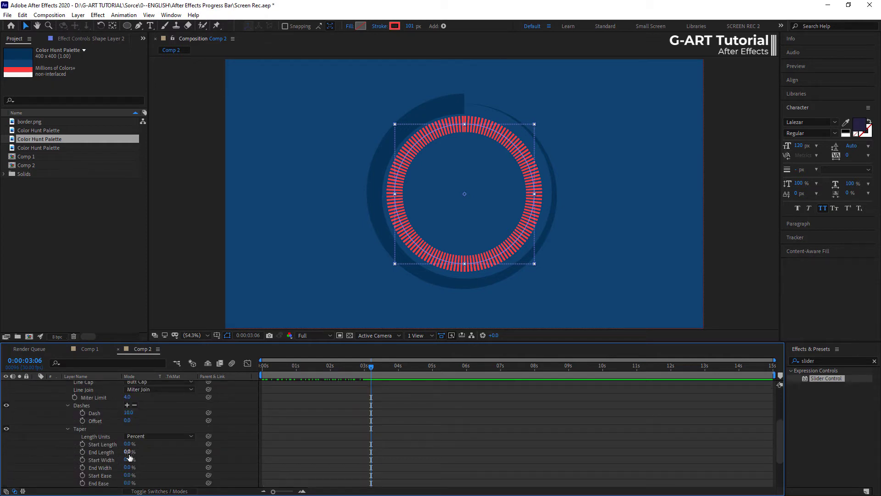
text(100)
key(Return)
Preview the tapered ring from the start, then reduce taper End Length to 1.0%
drag(368, 368, 254, 370)
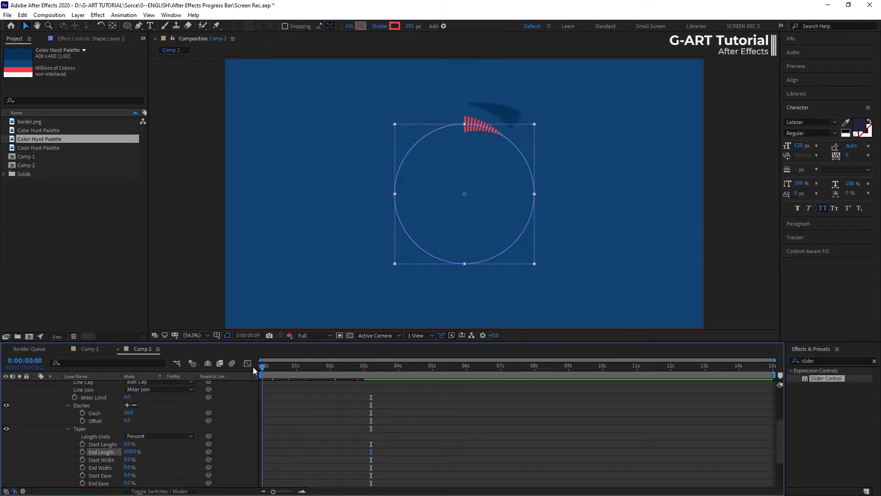
click(150, 316)
key(space)
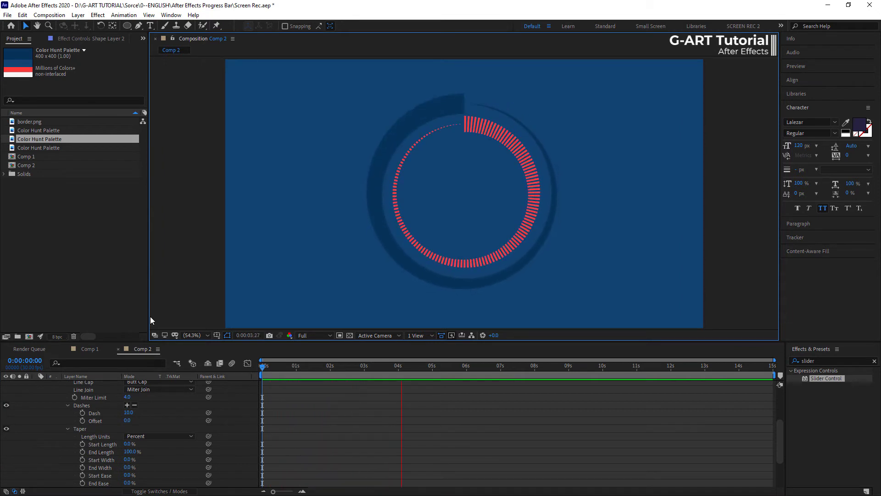
key(space)
drag(389, 368, 384, 393)
drag(131, 452, 79, 444)
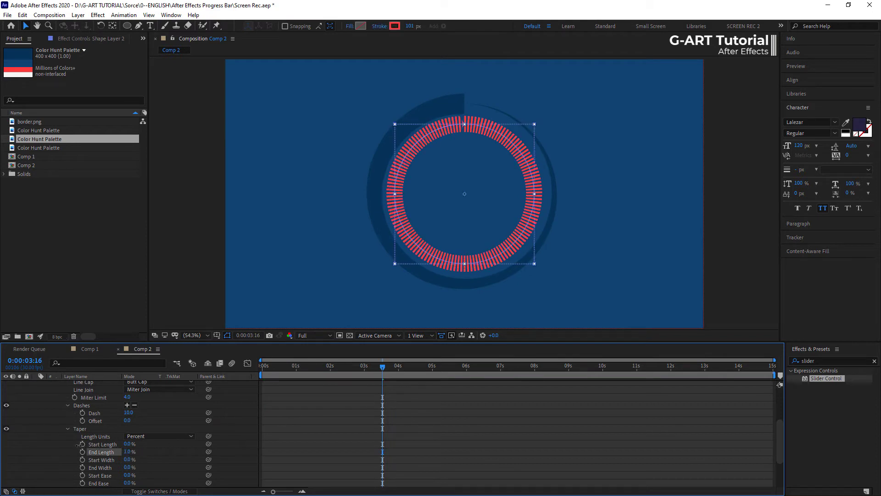
Reset Shape Layer 1's taper Start Length to 0% so the outer ring is evenly thick
click(68, 428)
scroll(66, 427, up, 4)
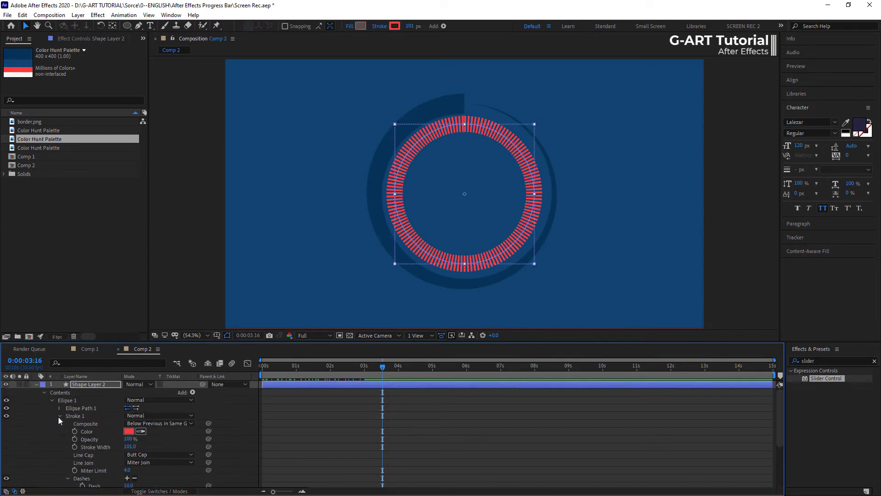
click(36, 384)
click(67, 392)
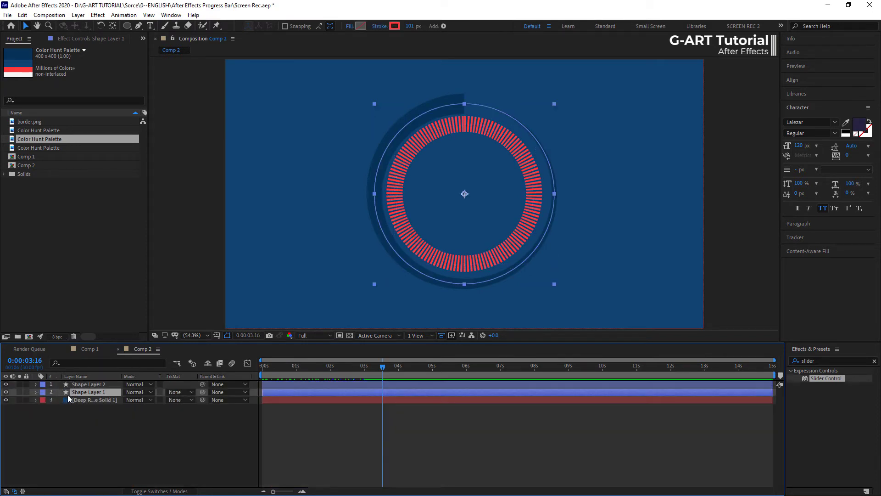
click(35, 392)
scroll(66, 417, down, 3)
click(67, 439)
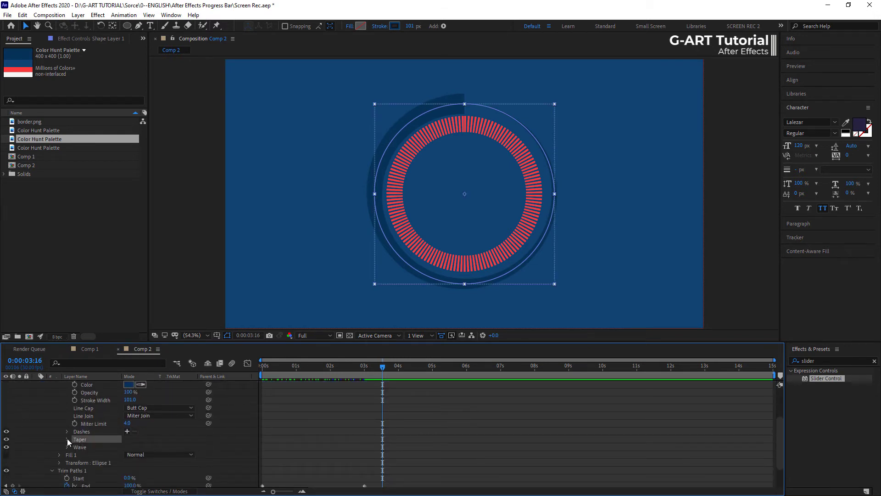
click(67, 439)
scroll(67, 439, down, 1)
click(111, 442)
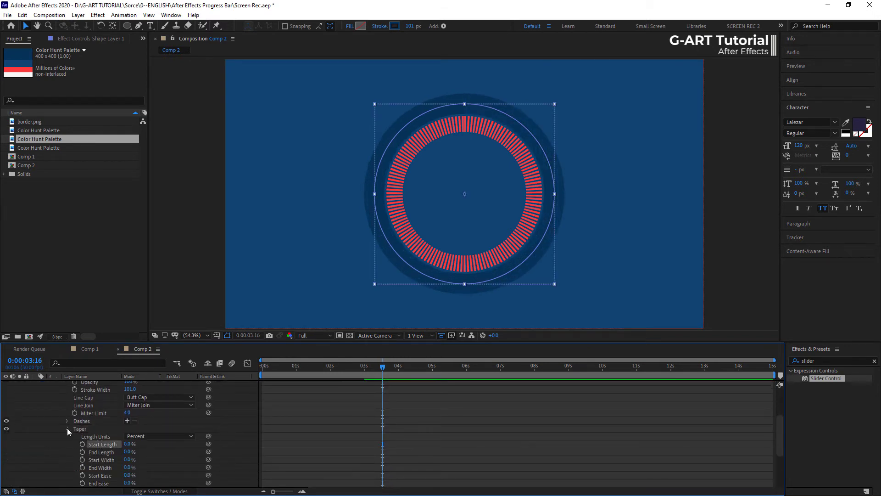
scroll(67, 428, up, 3)
click(36, 393)
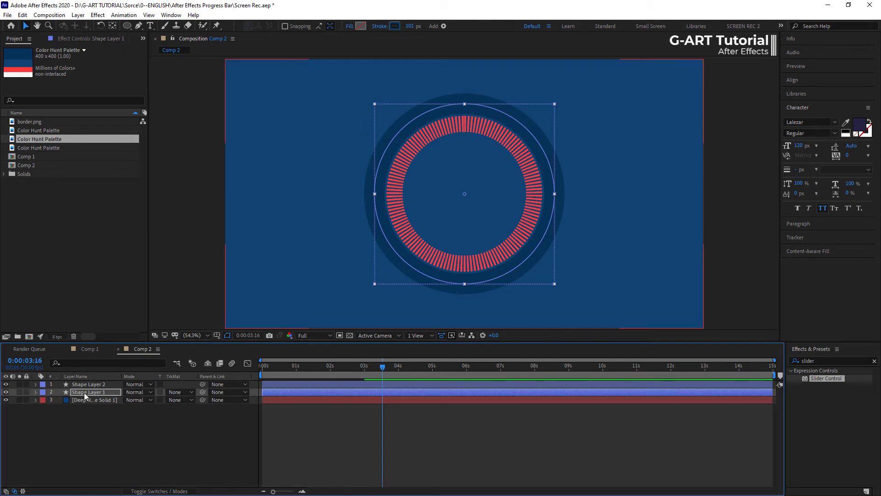
click(84, 393)
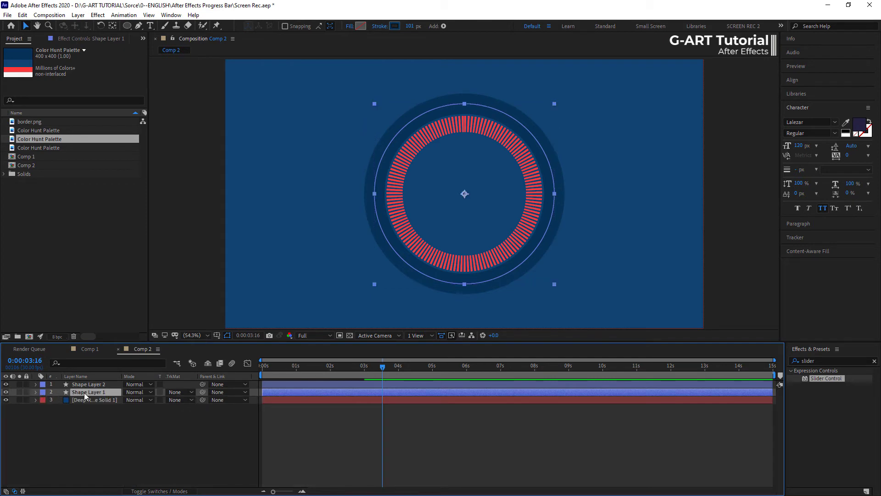
Duplicate Shape Layer 1, shrink the copy inside the red ring, and thin its stroke to 22 px
key(ctrl+d)
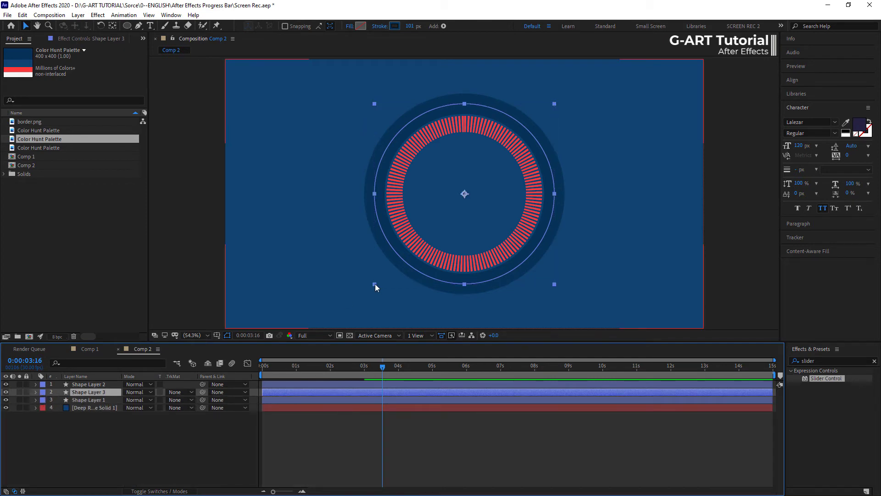
drag(375, 284, 411, 247)
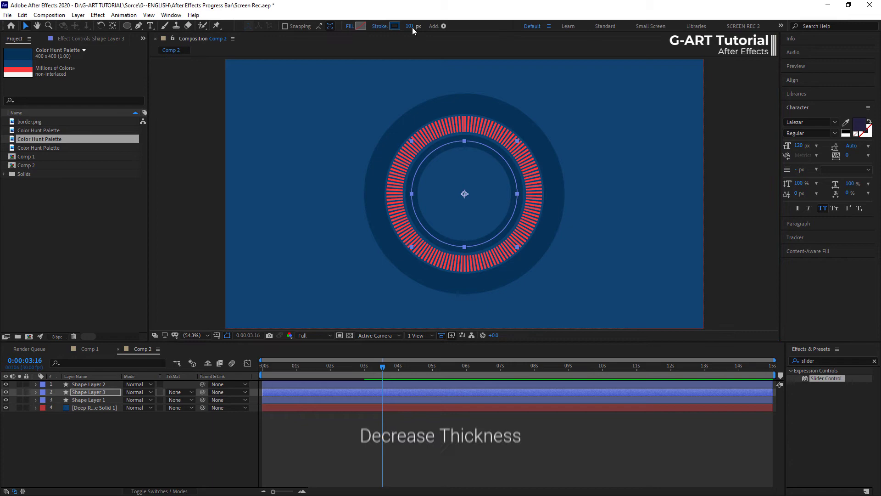
drag(410, 26, 400, 28)
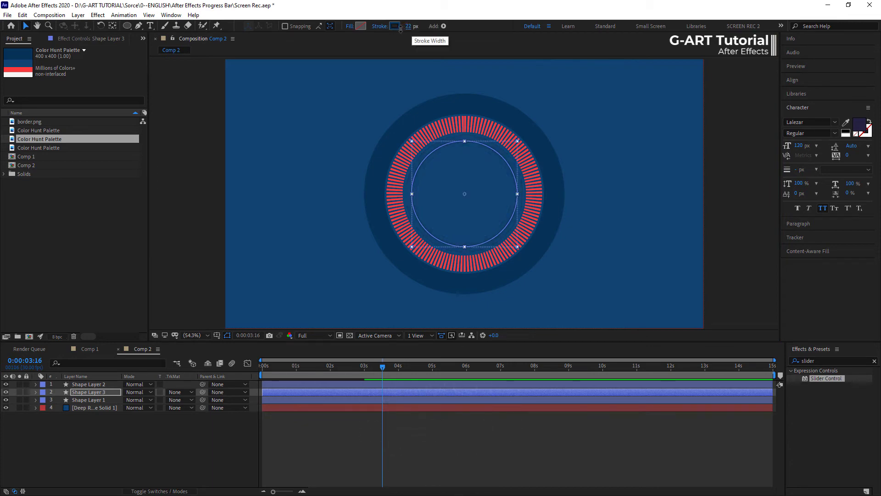
Make the new ring's stroke white (ffffff), enlarge it slightly, and preview from the start
click(394, 25)
text(ffffff)
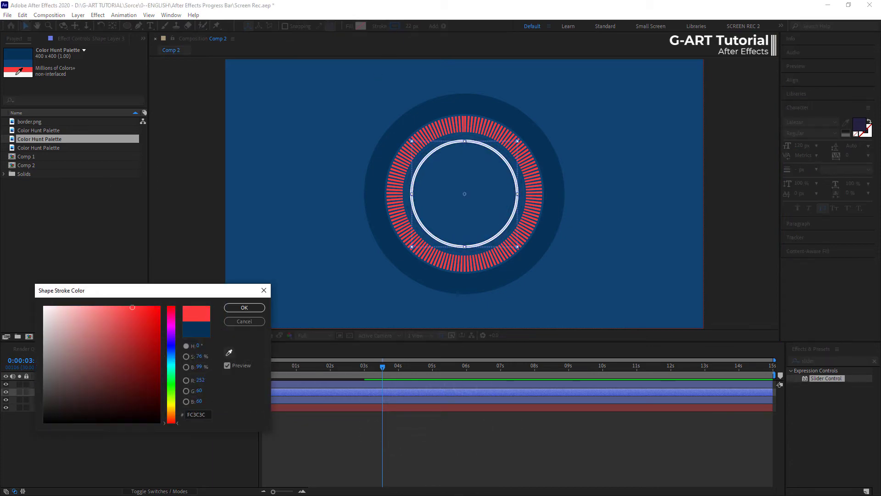
click(244, 308)
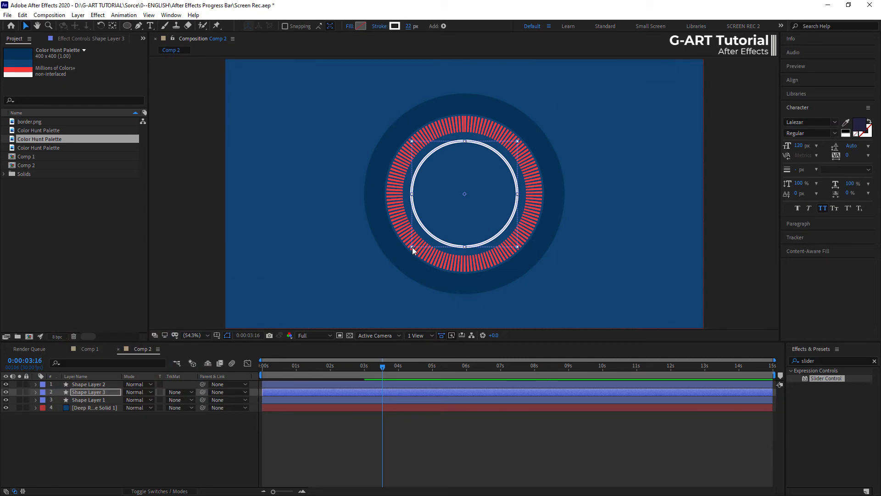
drag(410, 249, 409, 250)
click(153, 324)
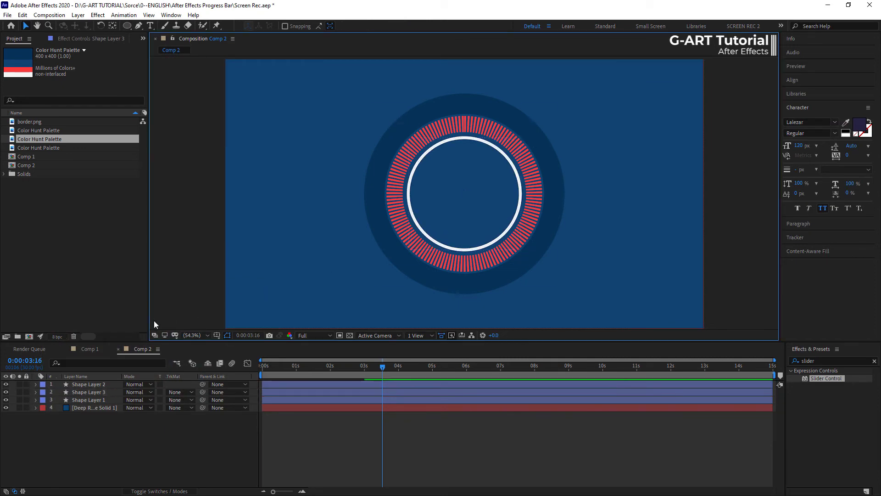
key(Home)
key(space)
Scrub the animation and expand Shape Layer 3 down to its Stroke 1 properties
drag(370, 367, 396, 378)
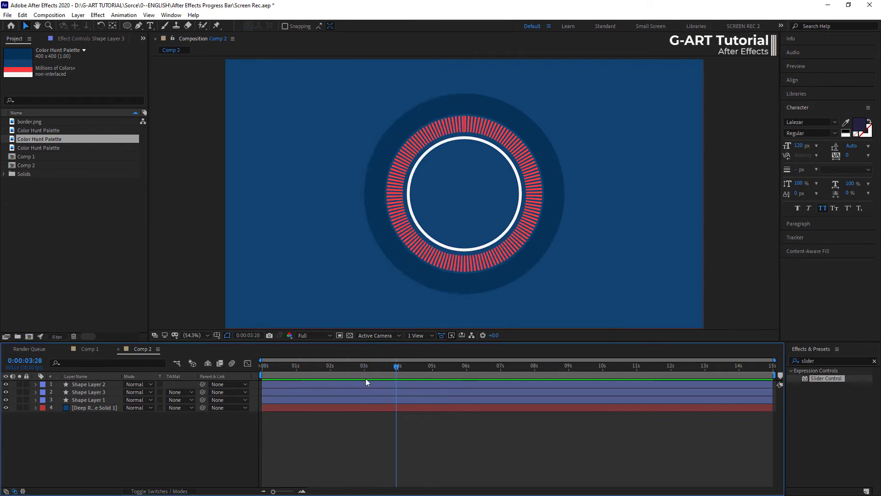
click(92, 384)
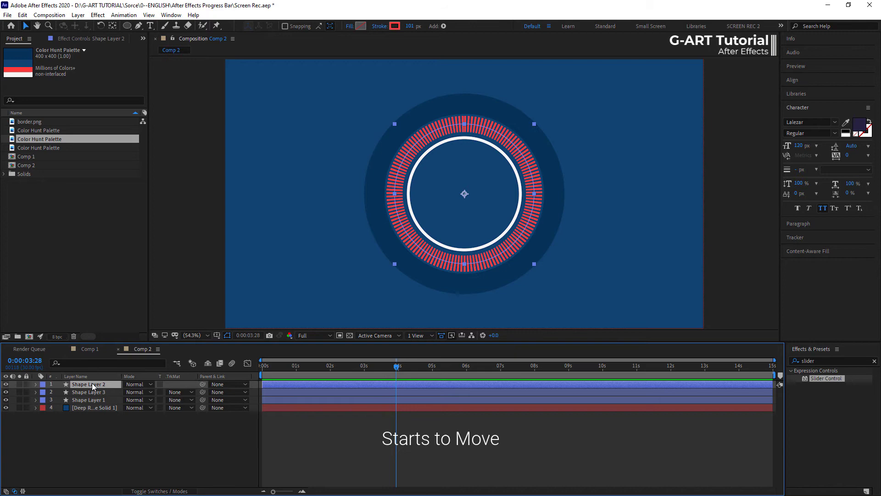
click(35, 385)
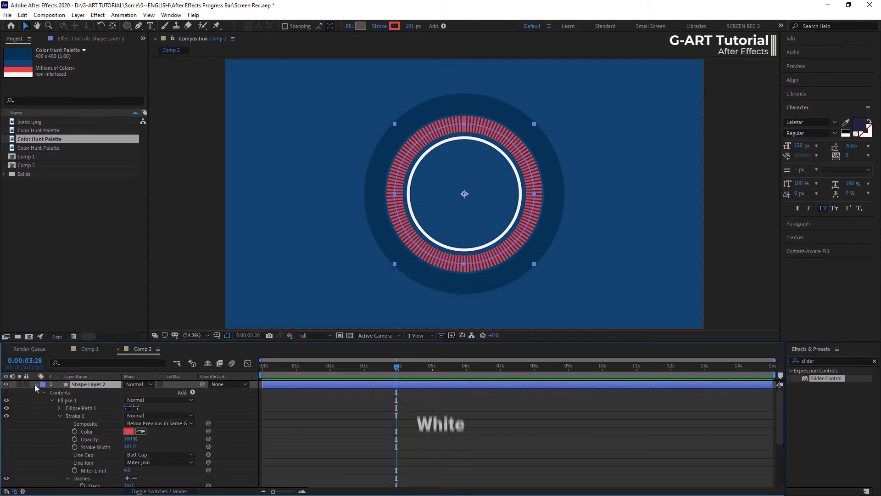
click(35, 383)
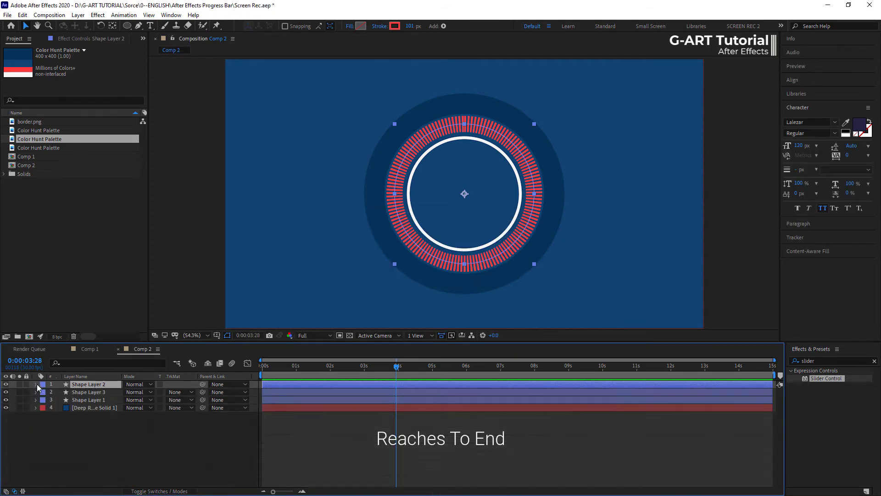
click(82, 392)
click(36, 392)
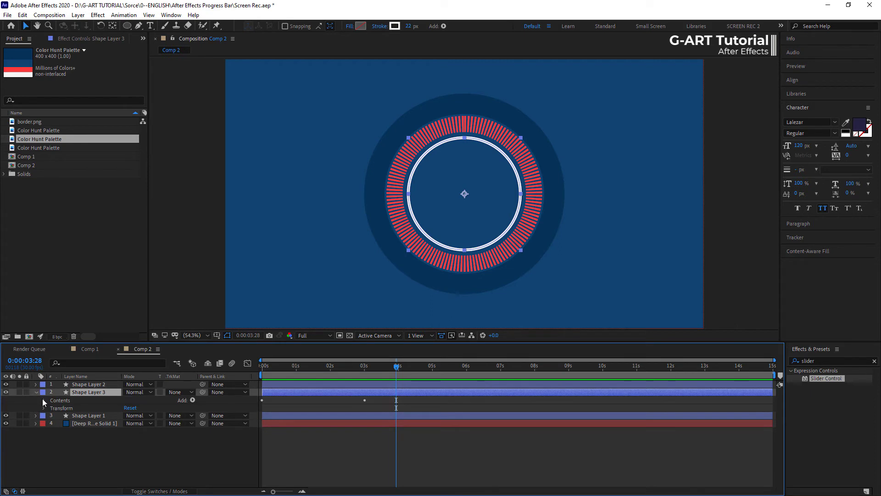
click(44, 399)
click(51, 408)
click(59, 422)
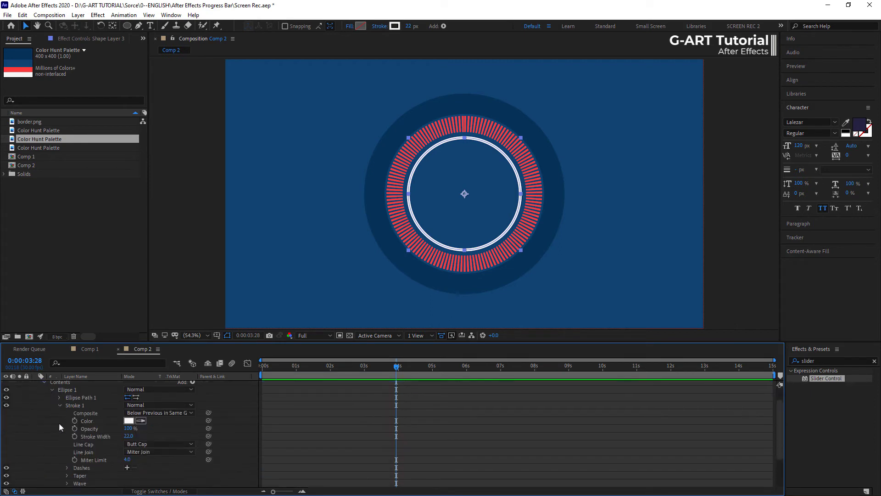
Keyframe the inner ring's stroke Color white at 0 s and red at 3 s
mouse_move(397, 370)
mouse_down()
mouse_move(249, 384)
mouse_move(367, 385)
mouse_up()
click(74, 421)
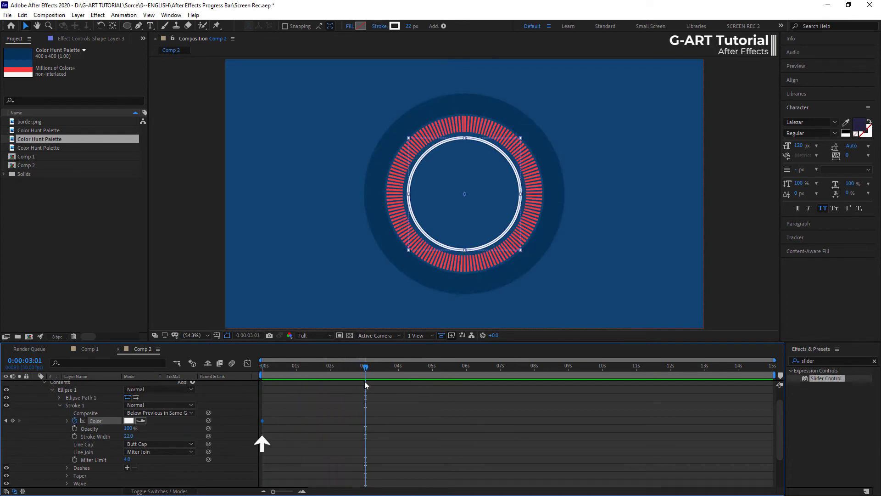
key(Page_Up)
click(13, 421)
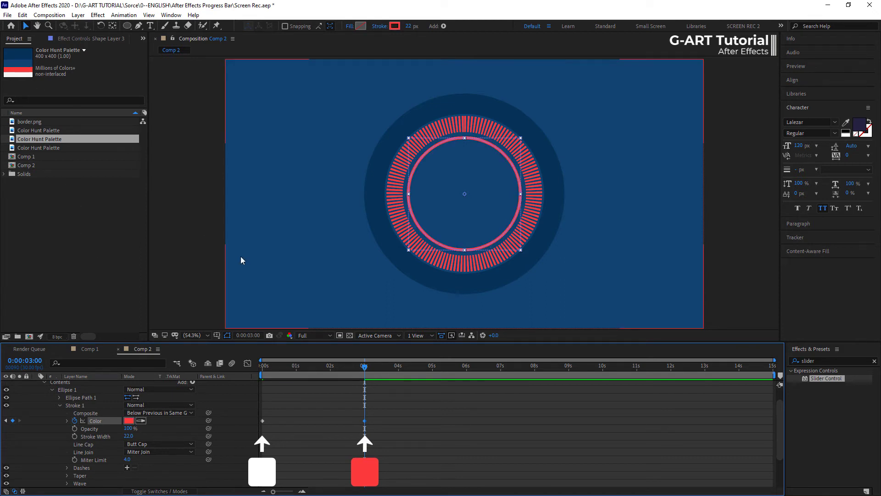
key(Home)
Collapse the layer properties and play a preview of the white-to-red shift
click(156, 322)
click(35, 393)
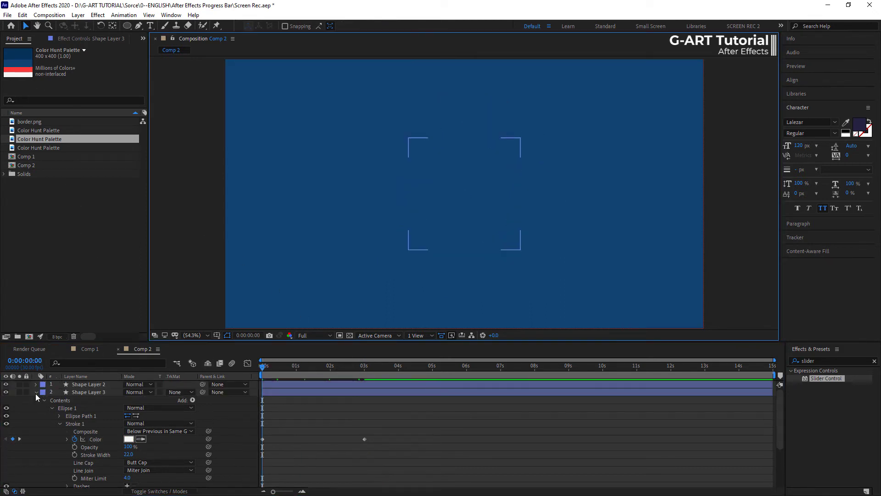
click(161, 324)
key(space)
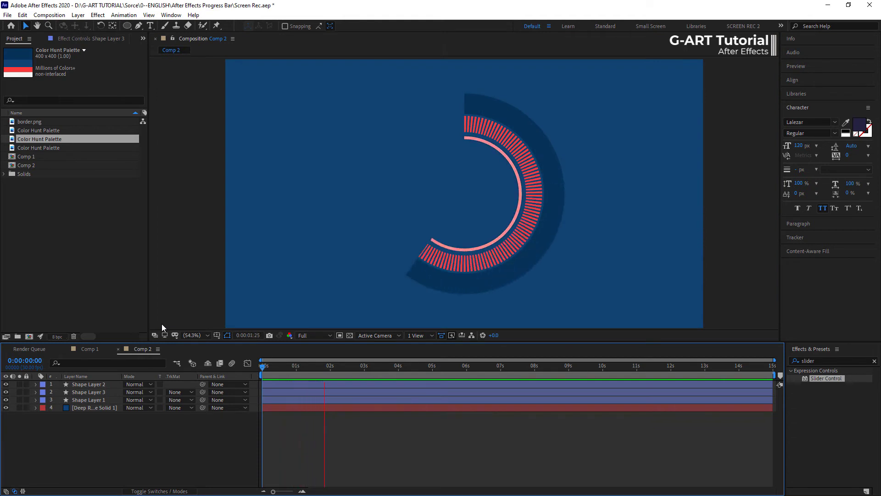
Reveal Shape Layer 3's keyframed properties with U, select the End keyframes, and replay from the start
click(94, 394)
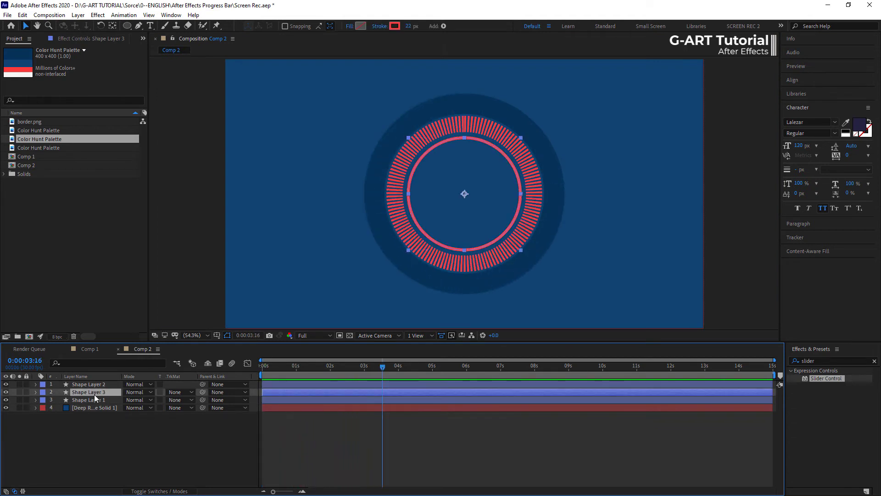
key(u)
click(376, 415)
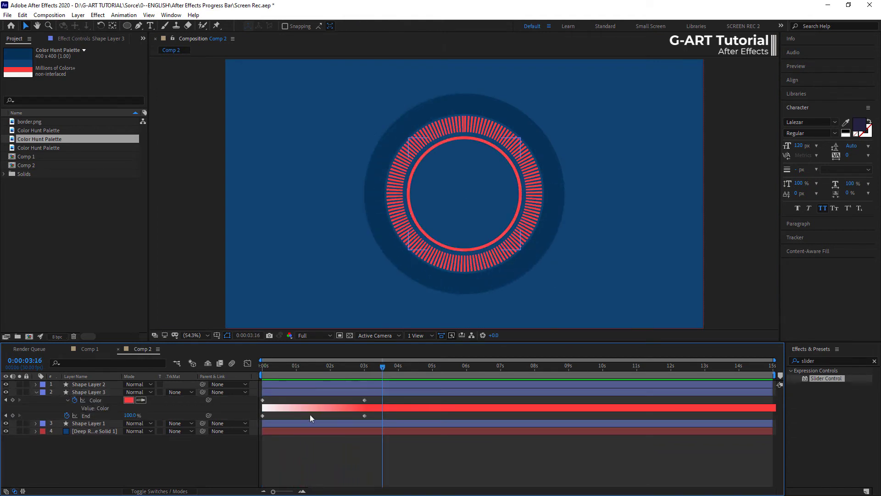
click(364, 415)
click(93, 412)
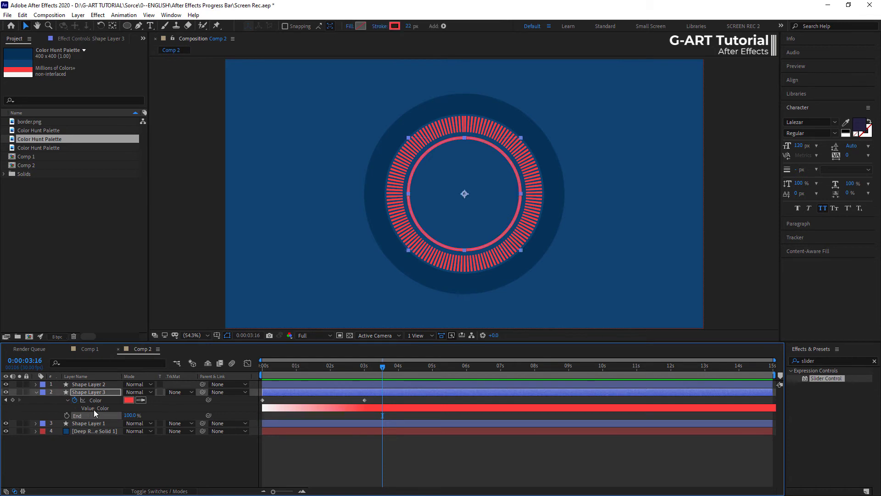
drag(382, 365, 263, 366)
key(space)
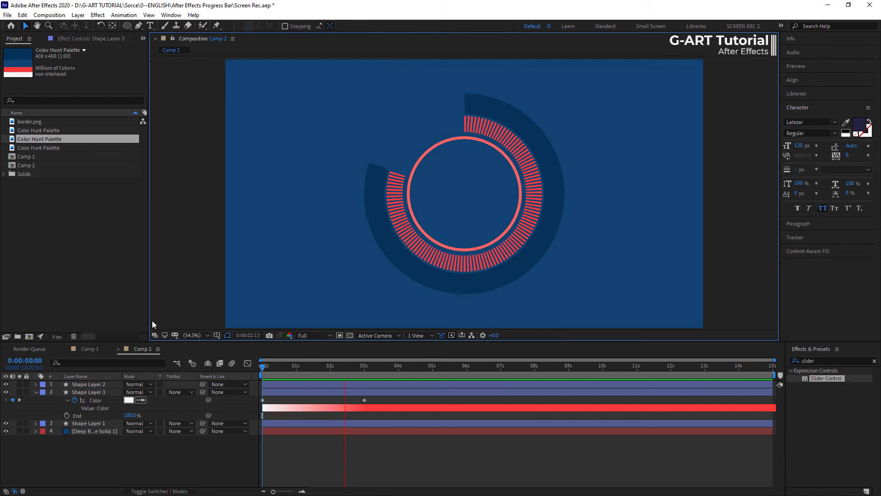
key(space)
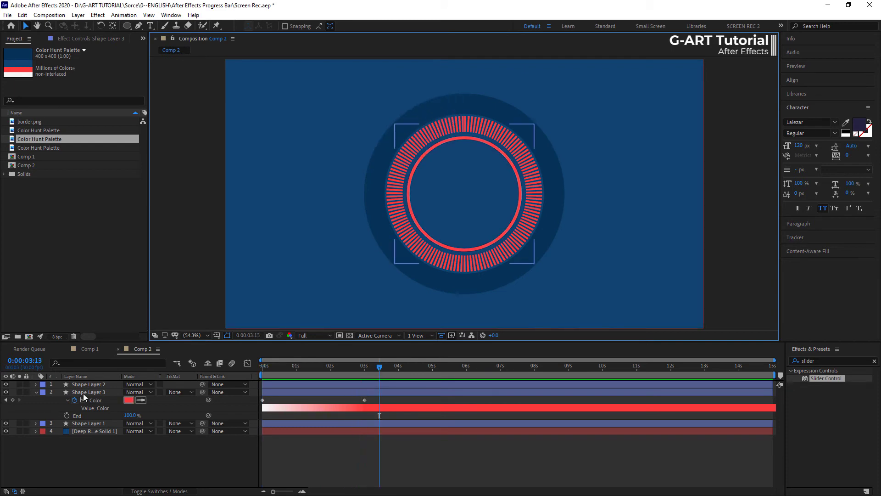
Duplicate Shape Layer 3, scale the copy up around the whole ring, and set its stroke to 20 px
click(83, 393)
key(ctrl+d)
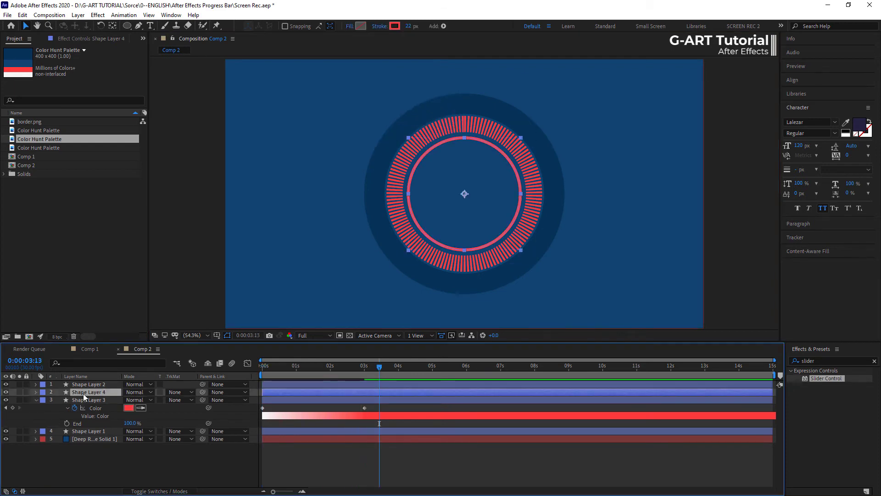
drag(409, 249, 309, 300)
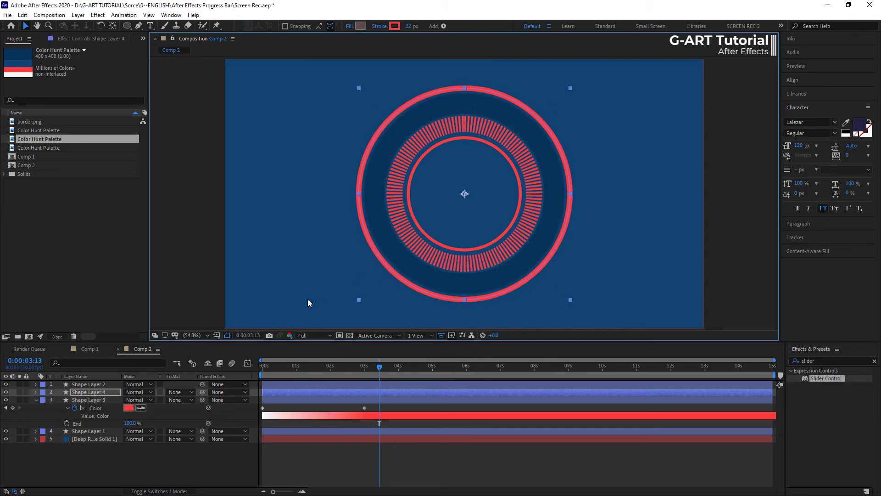
click(408, 26)
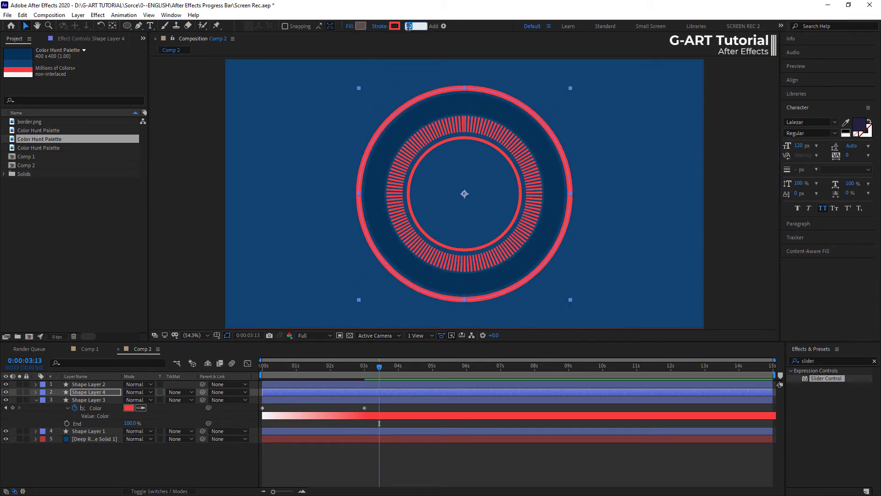
text(20)
key(Return)
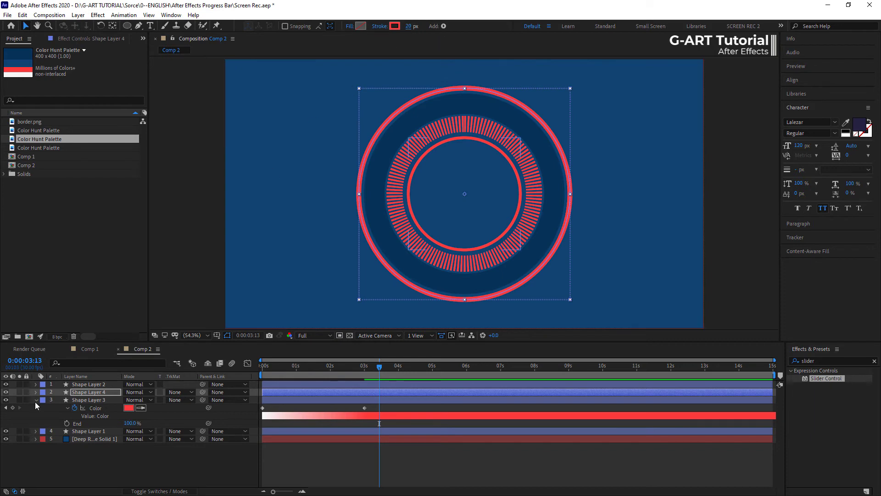
Show Shape Layer 4's animated colour with U and preview both rings
click(36, 400)
key(u)
click(335, 366)
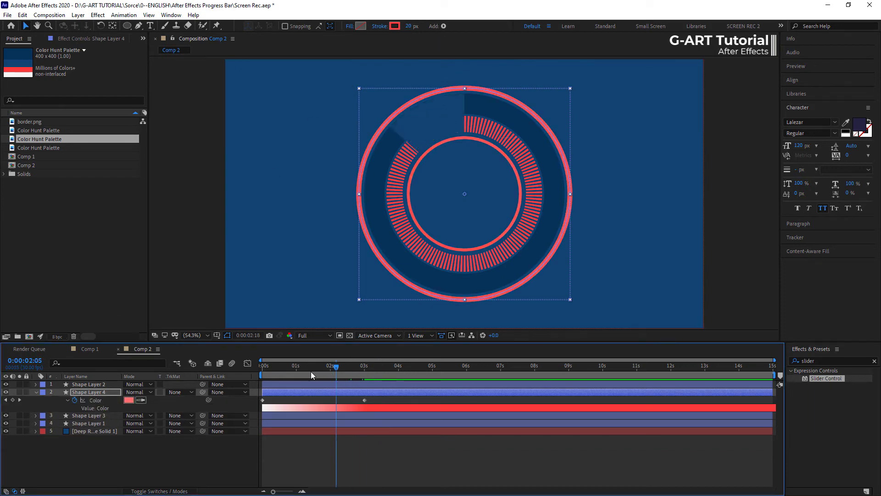
key(Home)
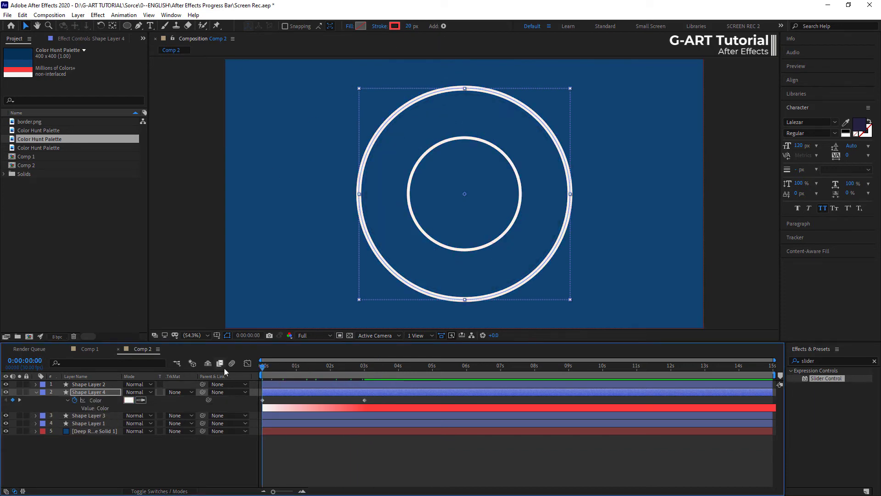
click(153, 320)
key(space)
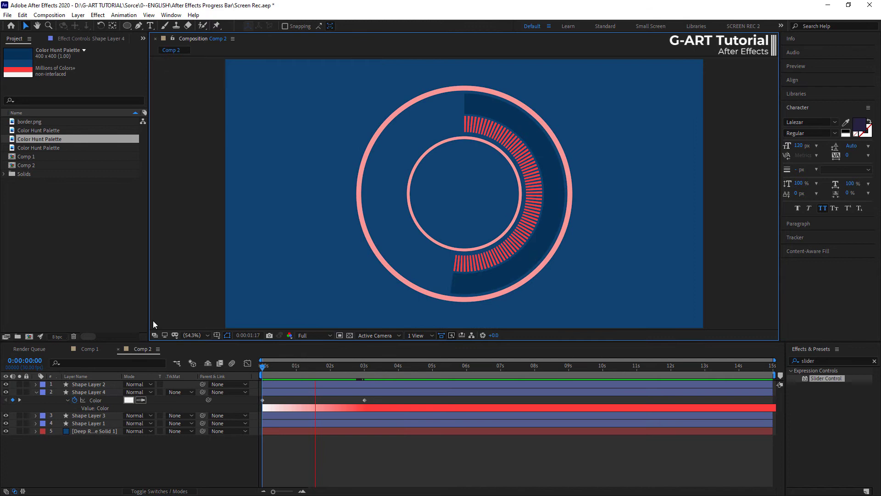
key(space)
Remove Shape Layer 4's Color keyframes so it stays white, then preview from the start
click(386, 392)
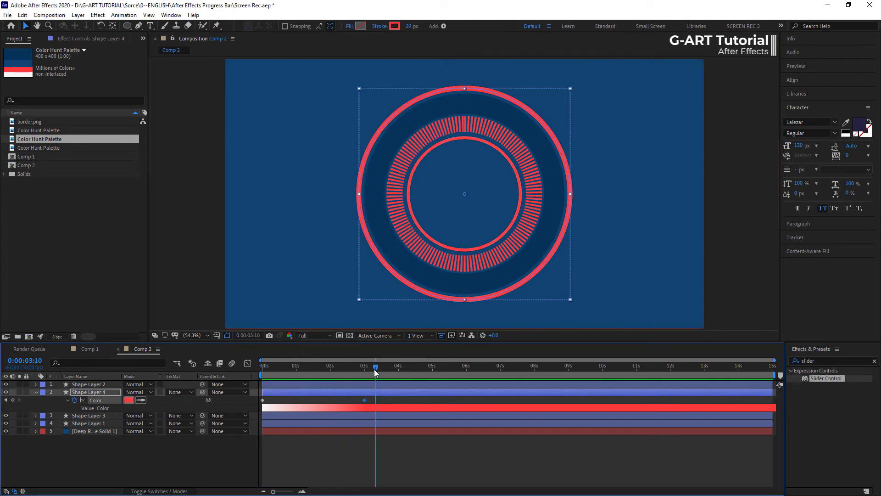
drag(373, 369, 252, 383)
click(75, 399)
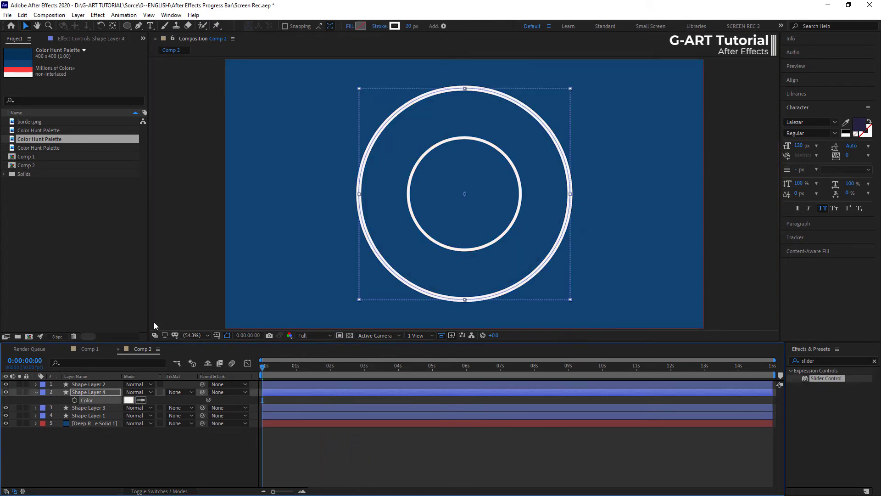
key(space)
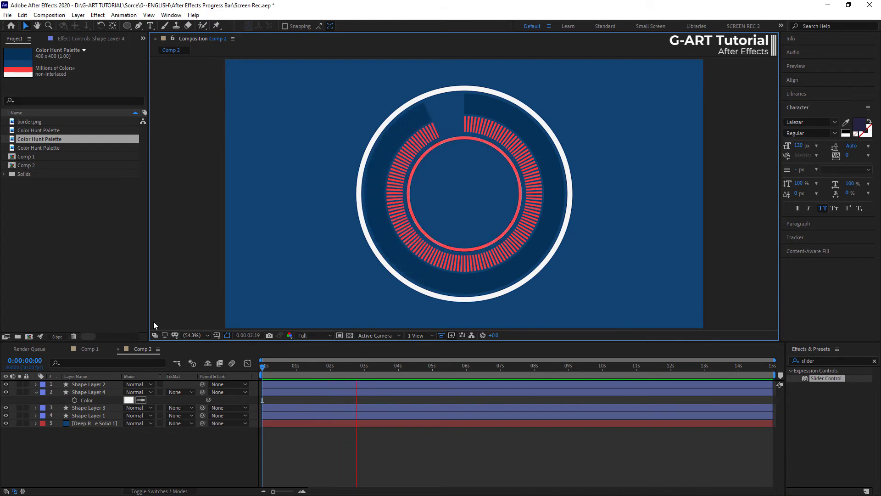
Start a new text layer inside the ring's inner circle at the start of the timeline
drag(372, 367, 257, 379)
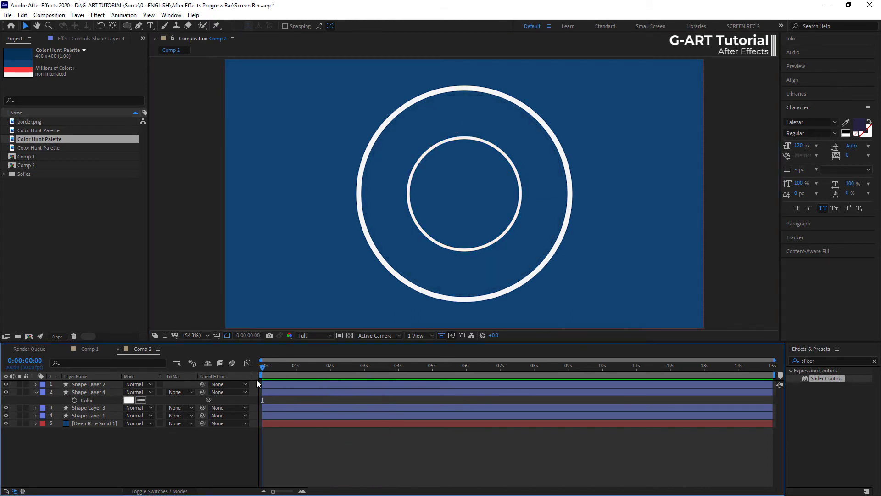
click(35, 392)
click(149, 25)
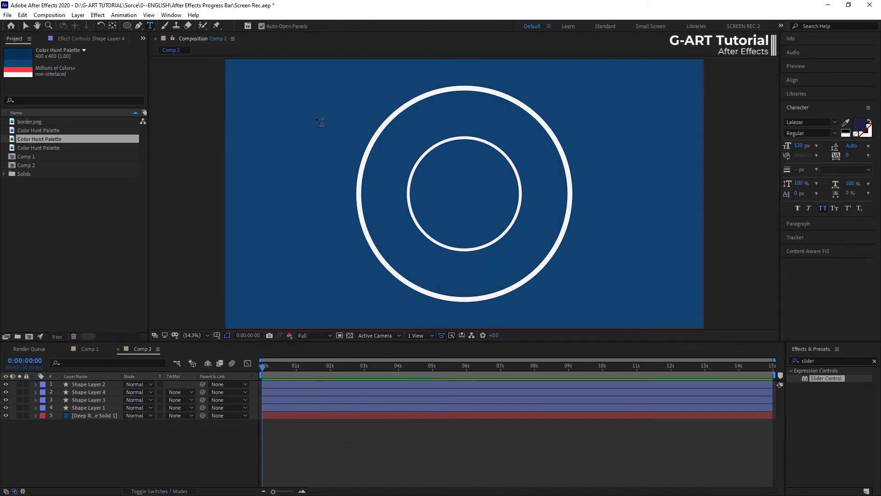
click(452, 194)
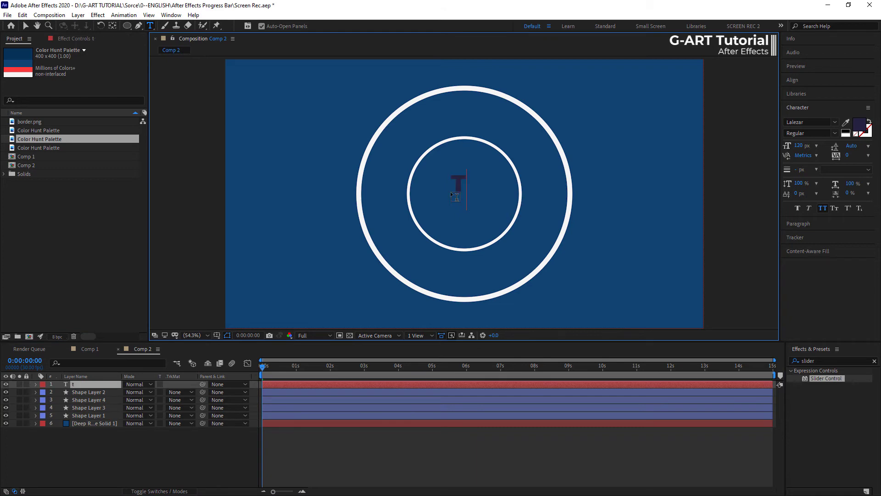
text(text)
key(ctrl+a)
Pick-whip the text layer's Source Text to Shape Layer 1's animated End value
click(98, 384)
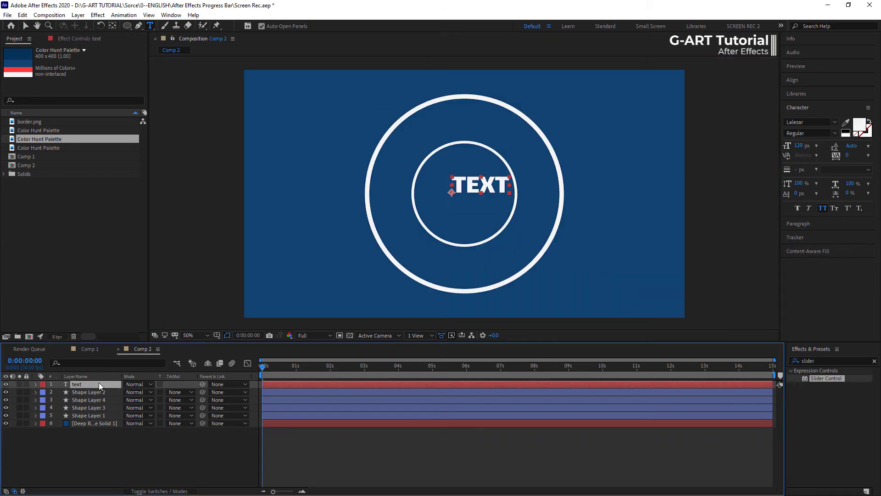
click(36, 385)
click(44, 392)
click(85, 454)
key(u)
click(78, 400)
drag(208, 400, 90, 462)
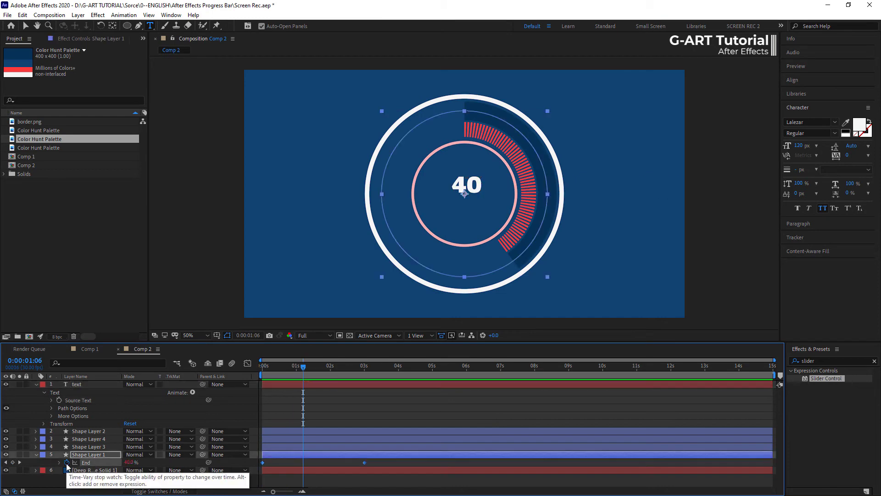
Wrap the Source Text expression in Math.round and set the font size to 150 px
alt+click(67, 462)
click(158, 469)
mouse_move(196, 332)
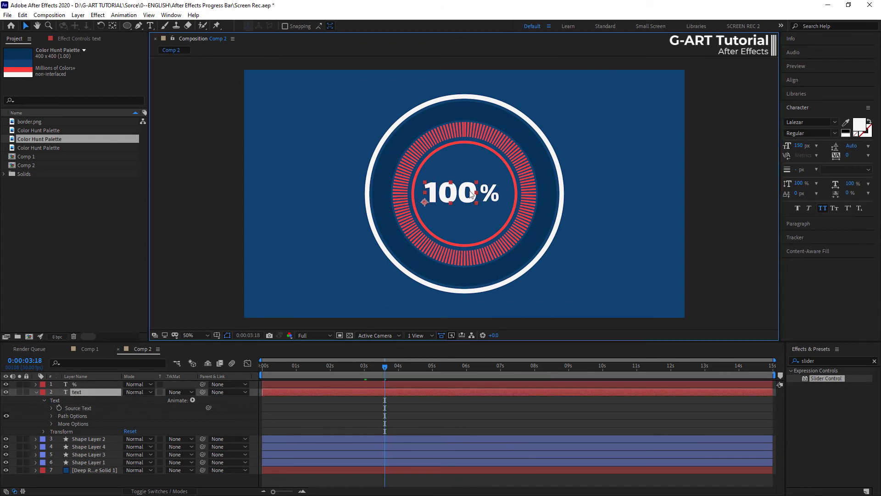
key(Return)
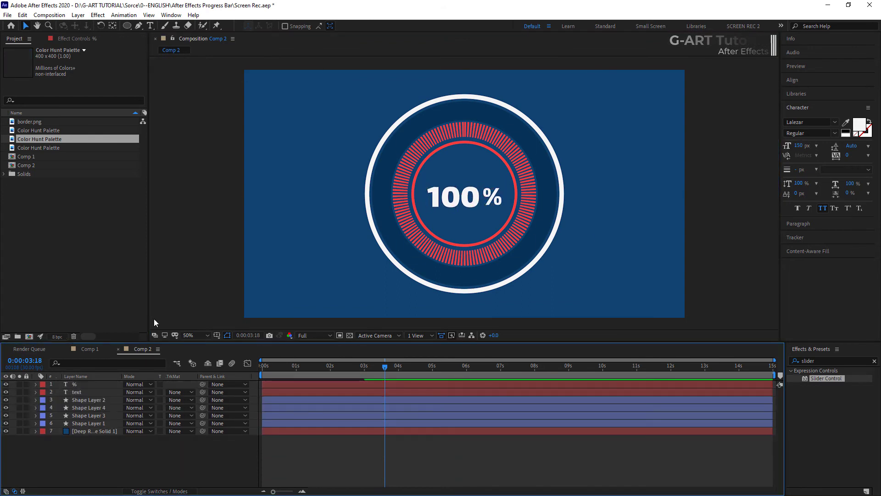
Preview the filling ring counter, lock Pale Cyan Solid 1, and add a new Pale Cyan Solid 3
key(Home)
key(space)
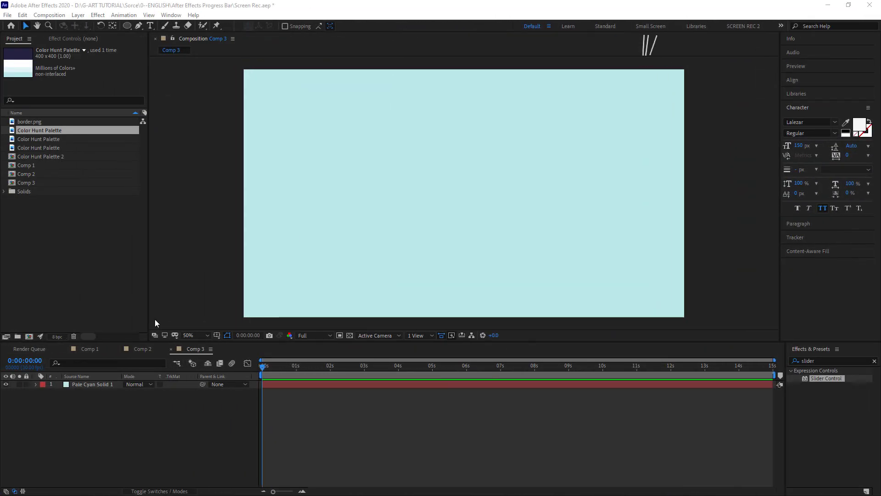
click(101, 384)
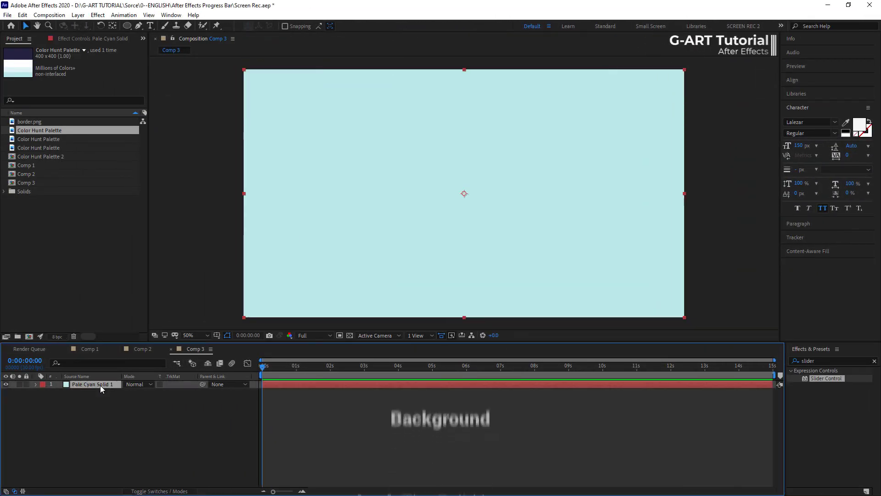
click(26, 384)
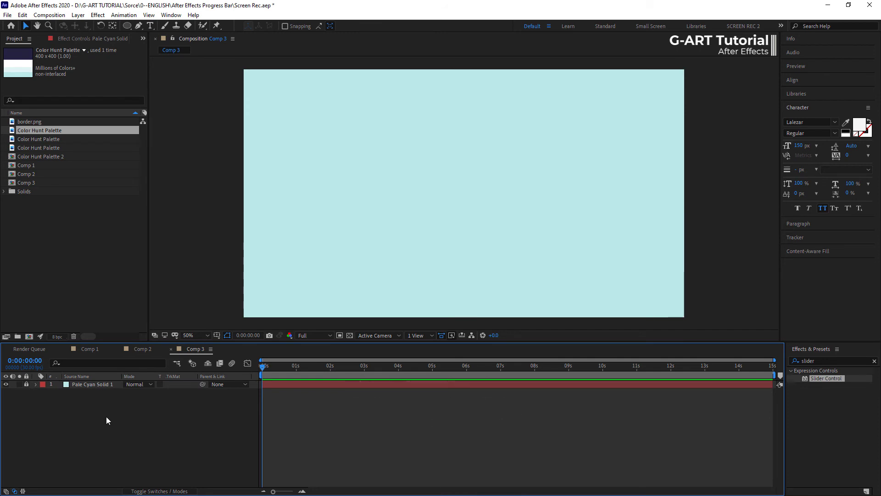
key(ctrl+y)
click(667, 348)
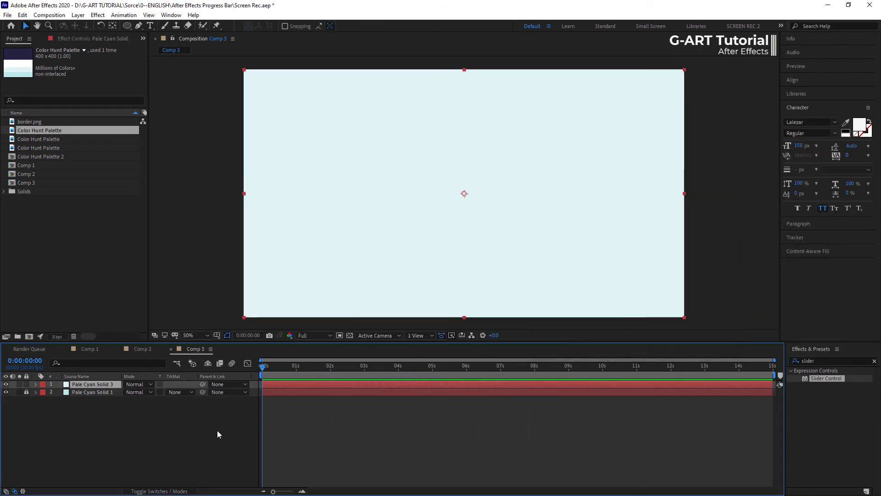
click(211, 431)
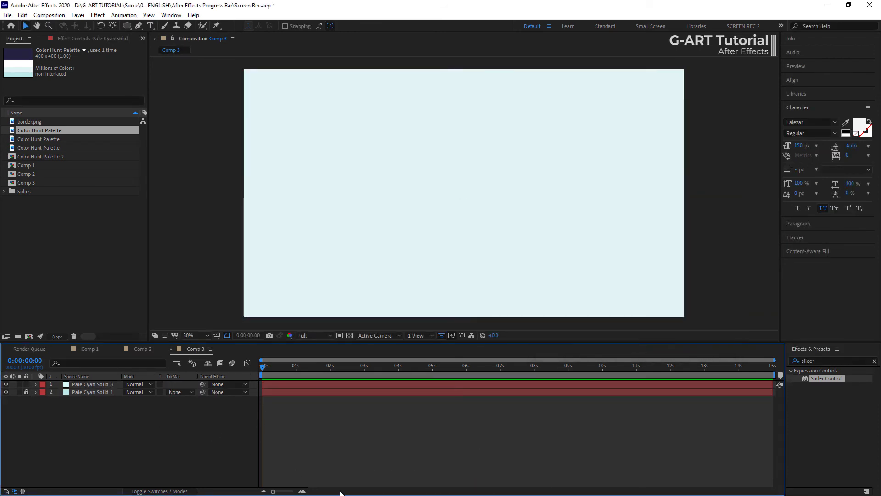
Copy the tree silhouette path from tree.ai in Illustrator and return to After Effects
click(827, 5)
click(377, 488)
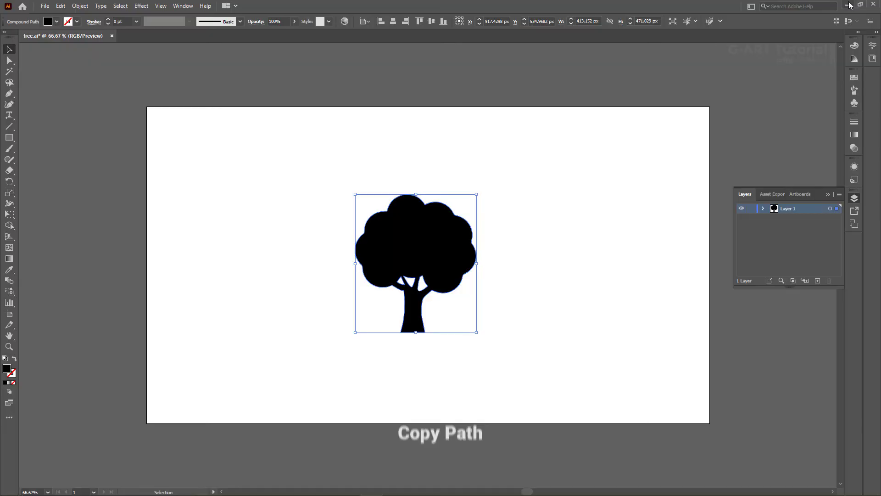
click(848, 6)
Paste the copied tree path as a mask onto Pale Cyan Solid 3
click(356, 491)
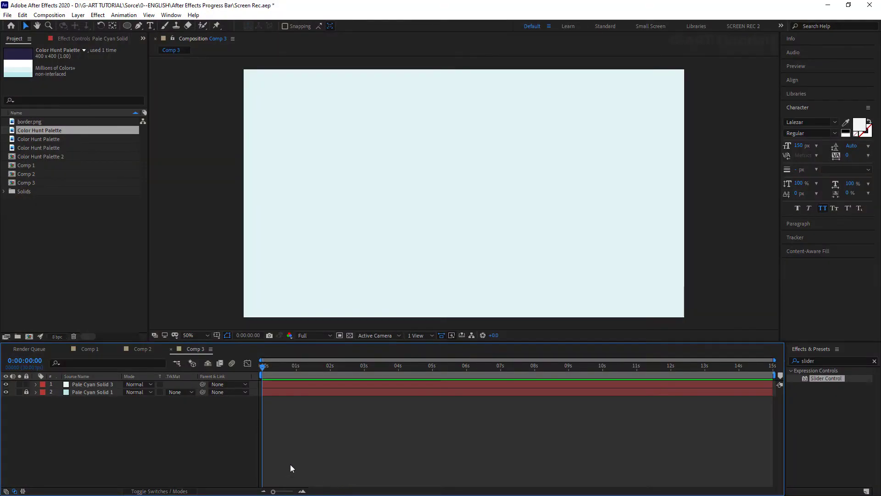
click(87, 385)
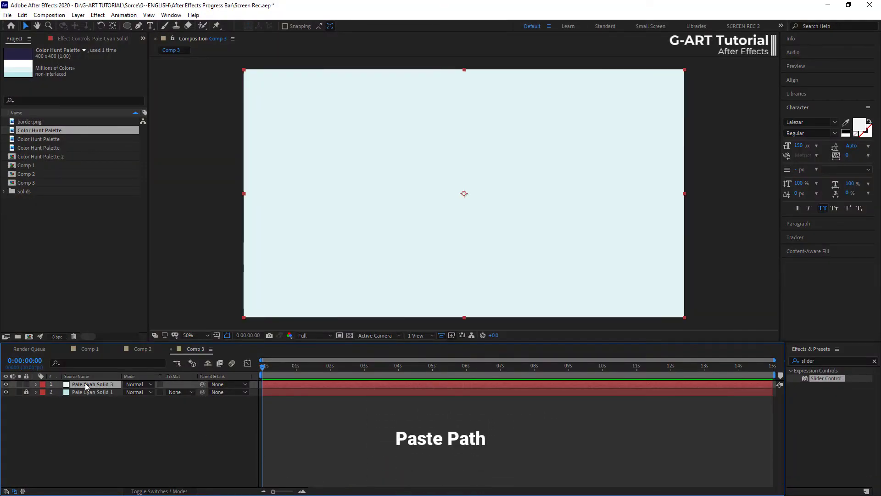
key(ctrl+v)
click(136, 433)
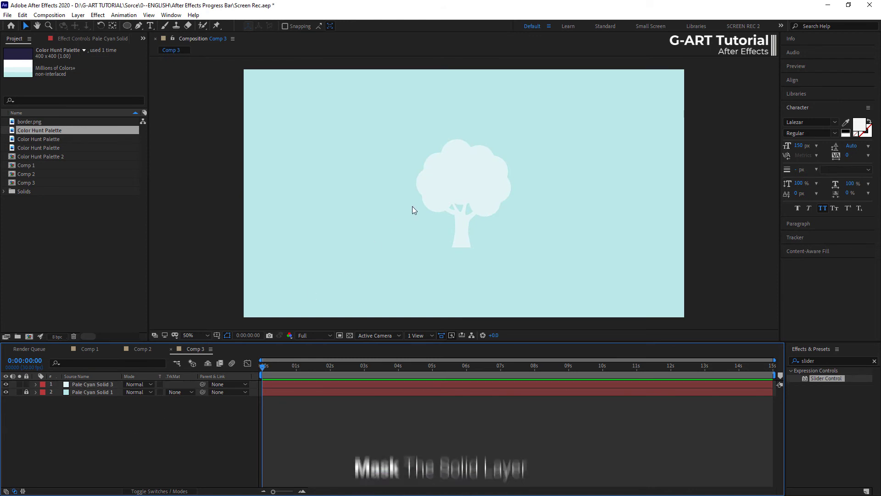
click(436, 191)
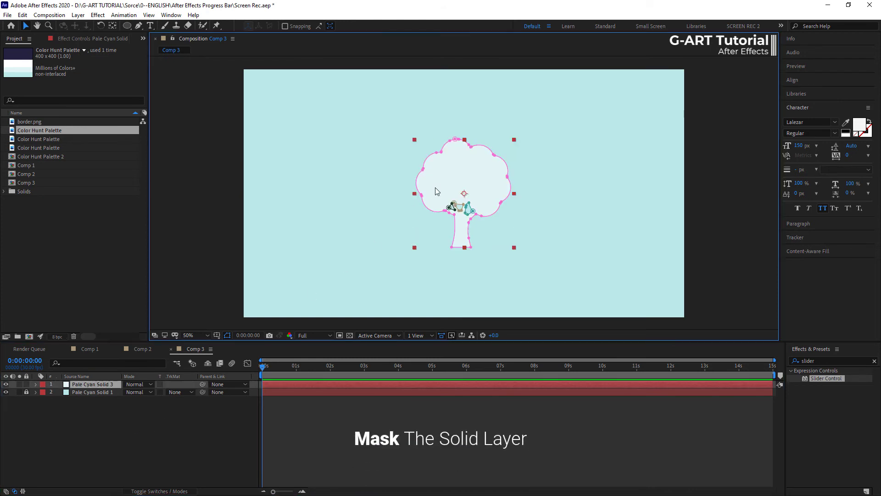
click(36, 384)
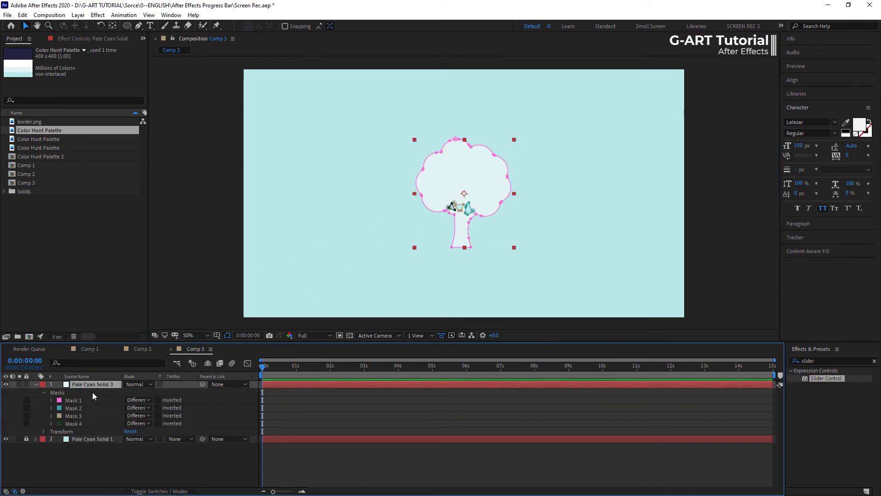
click(96, 461)
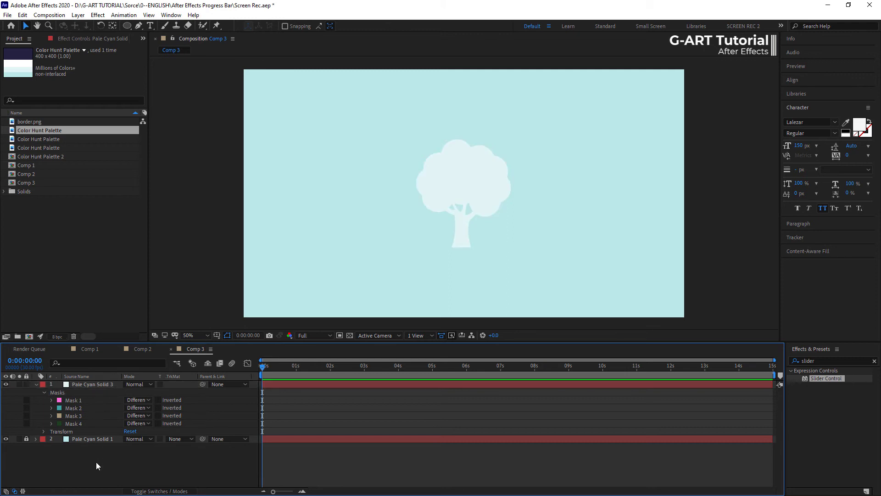
Duplicate the tree-masked Pale Cyan Solid 3 layer
click(88, 384)
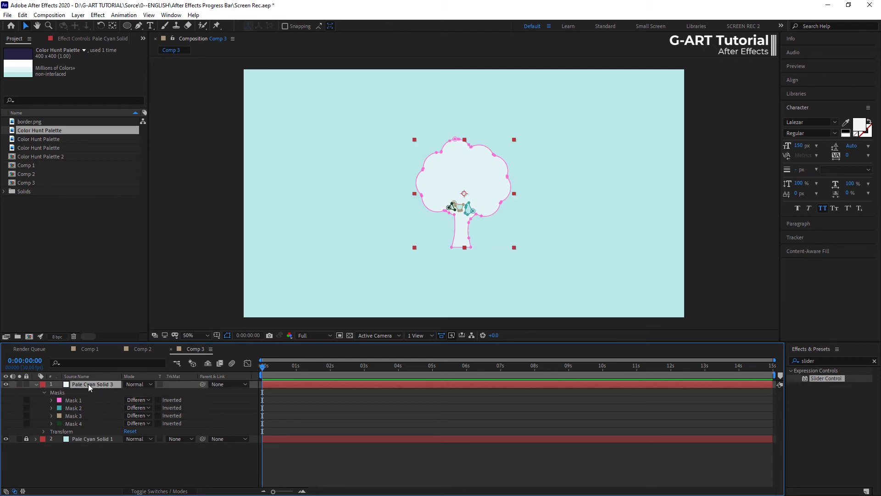
key(ctrl+d)
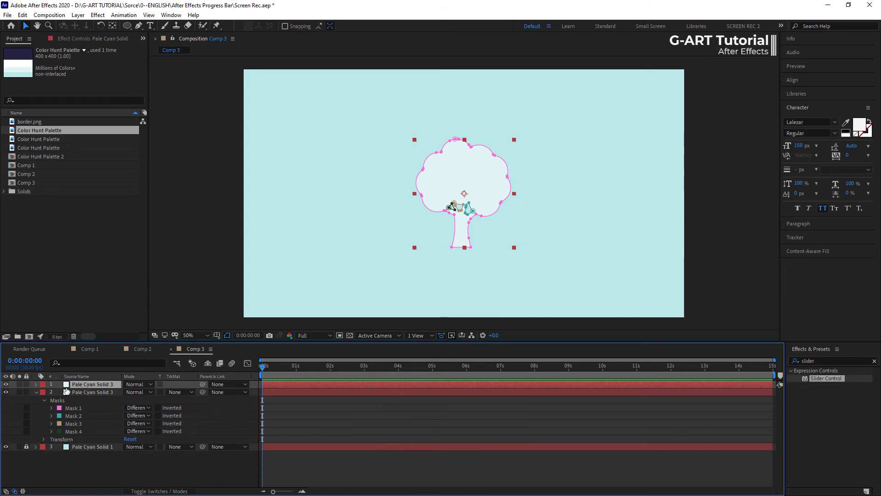
click(37, 392)
click(105, 423)
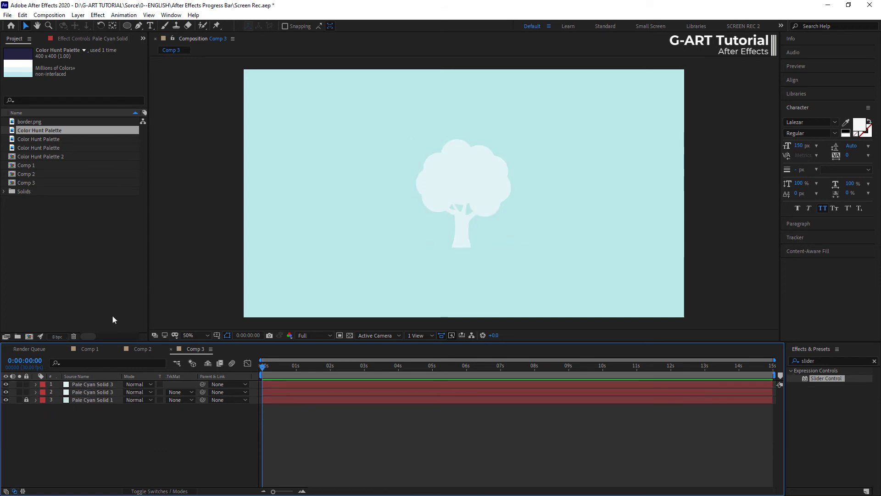
Draw a rectangle covering the tree with no stroke and a #272343 fill
drag(128, 27, 184, 40)
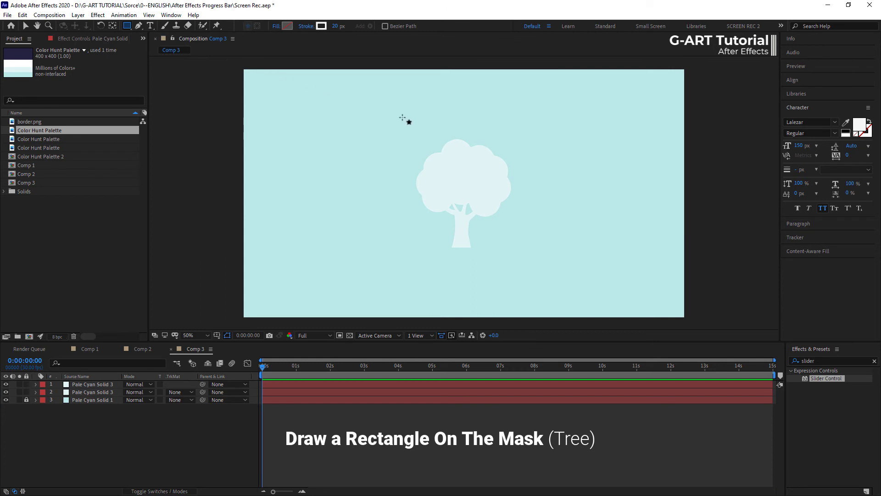
drag(405, 119, 521, 260)
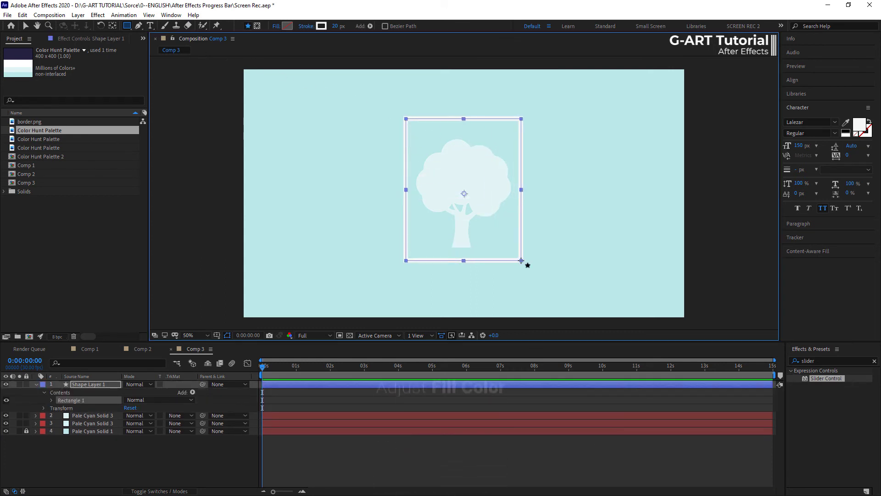
click(306, 26)
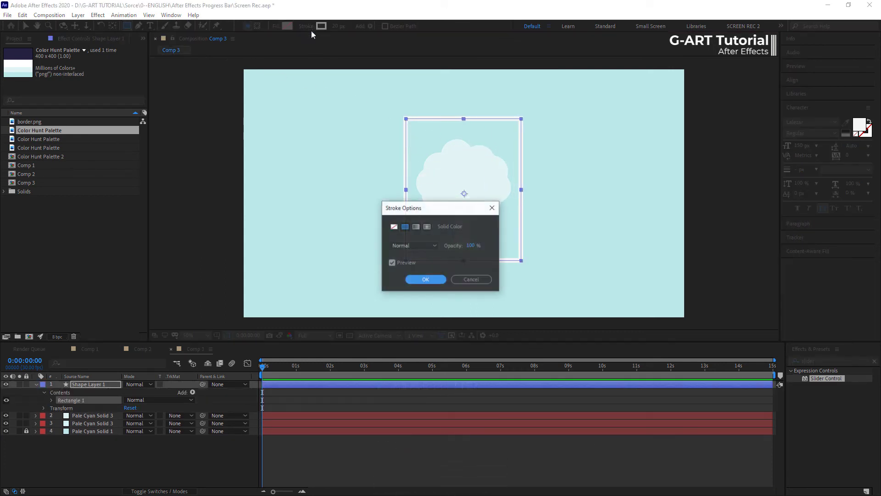
click(393, 227)
click(419, 279)
click(287, 26)
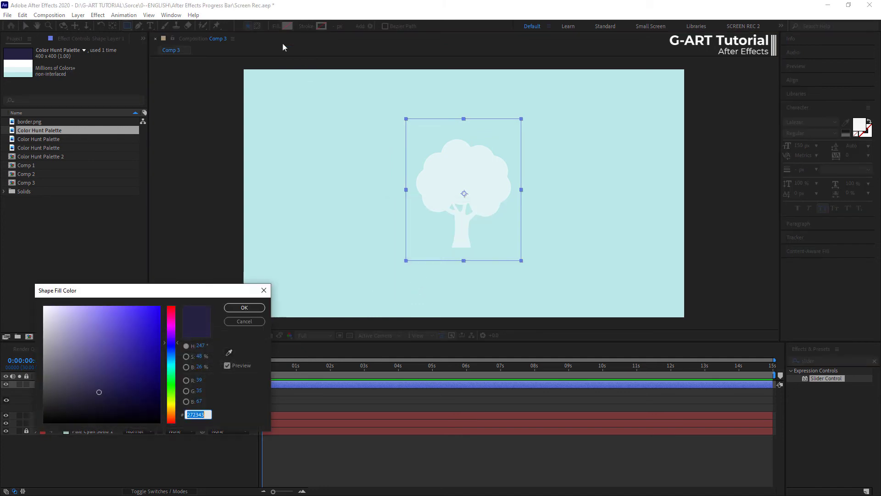
click(229, 353)
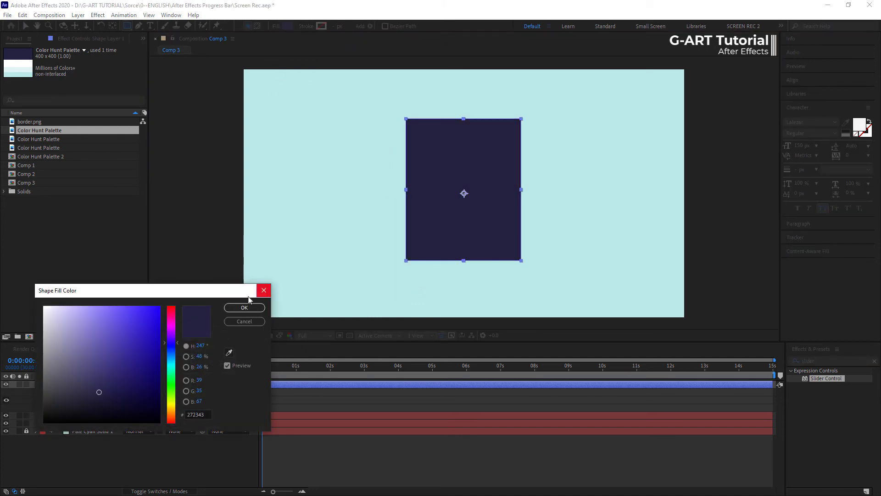
click(263, 290)
Move Shape Layer 1 below the top tree-masked solid
key(v)
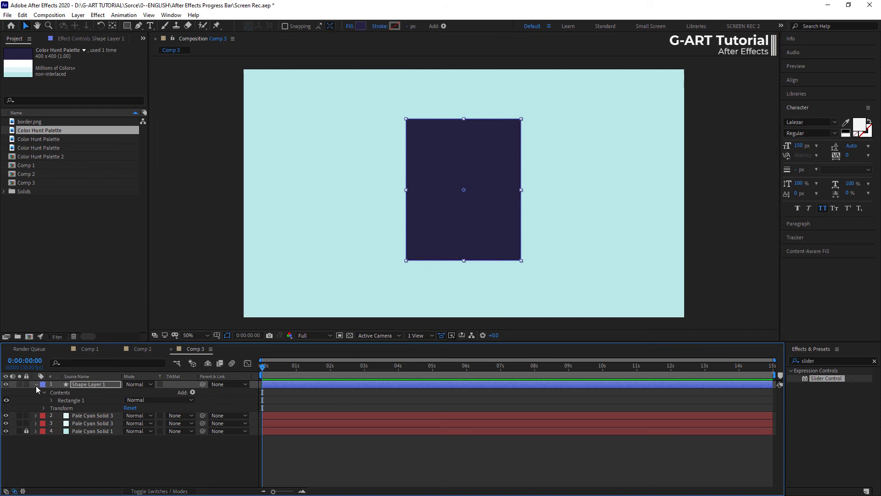
click(35, 384)
drag(97, 382, 96, 397)
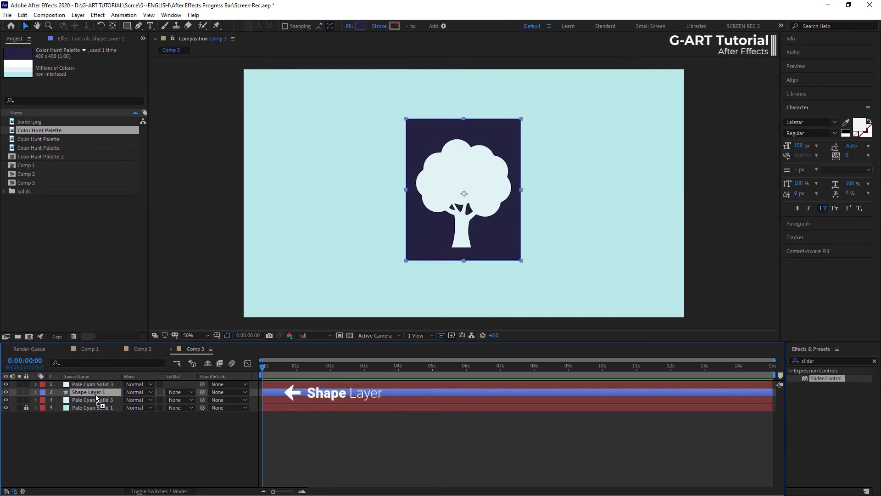
Give Shape Layer 1 an Alpha matte and keyframe its Position rising from below the tree to 3s
click(186, 392)
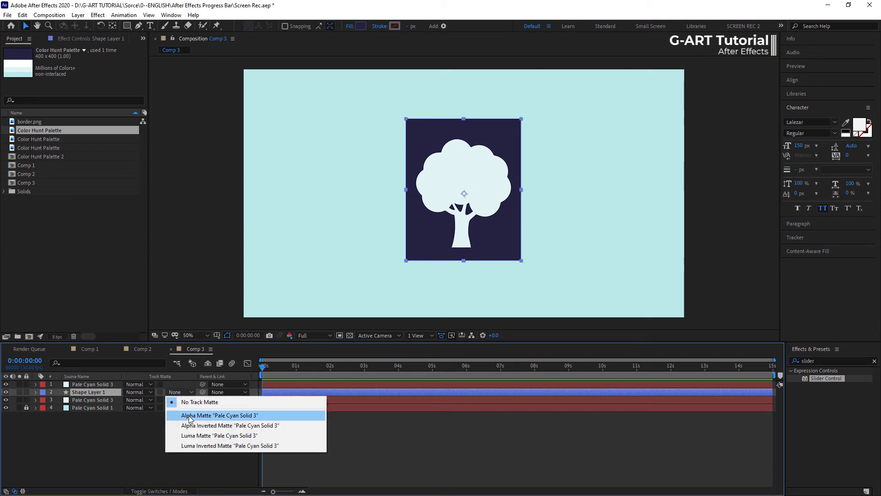
click(189, 415)
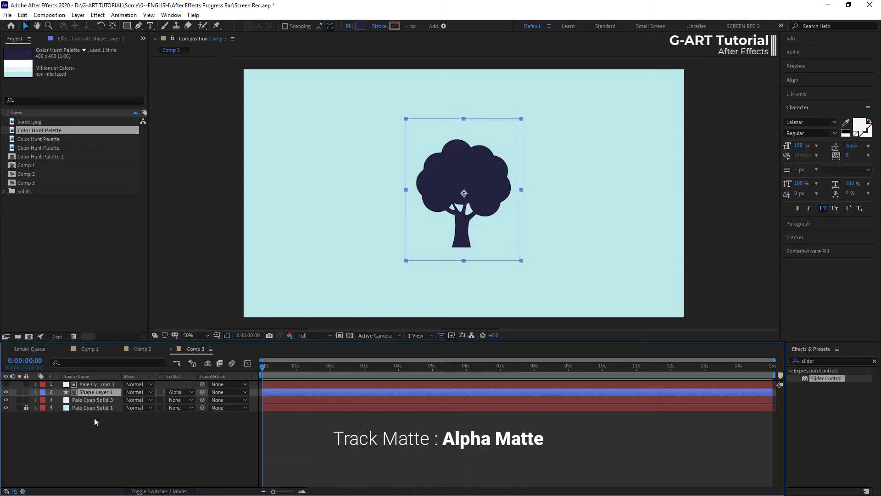
key(p)
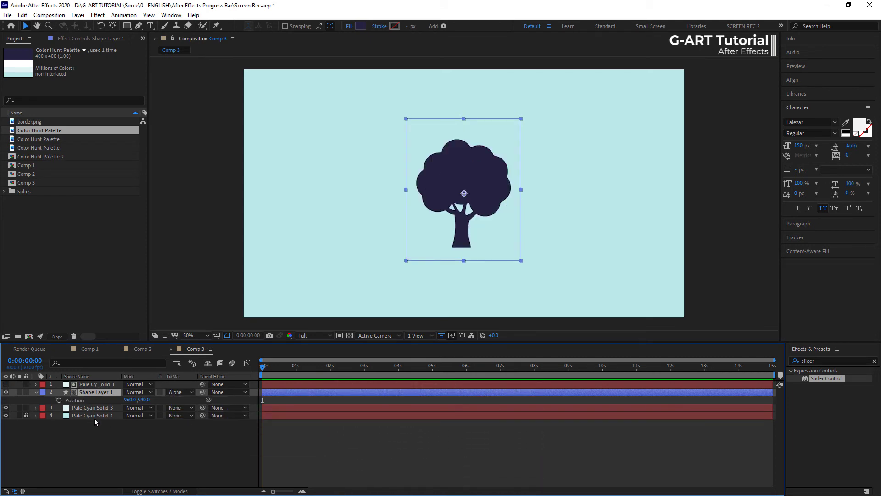
drag(144, 399, 397, 410)
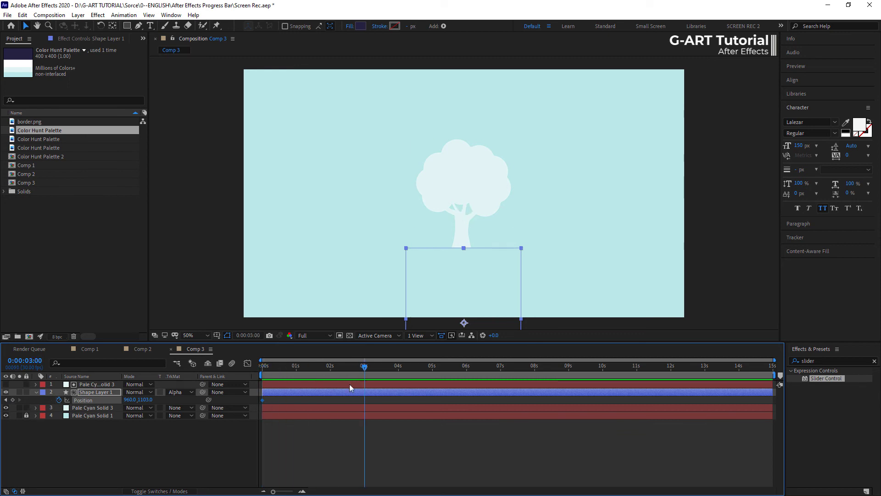
drag(143, 399, 89, 399)
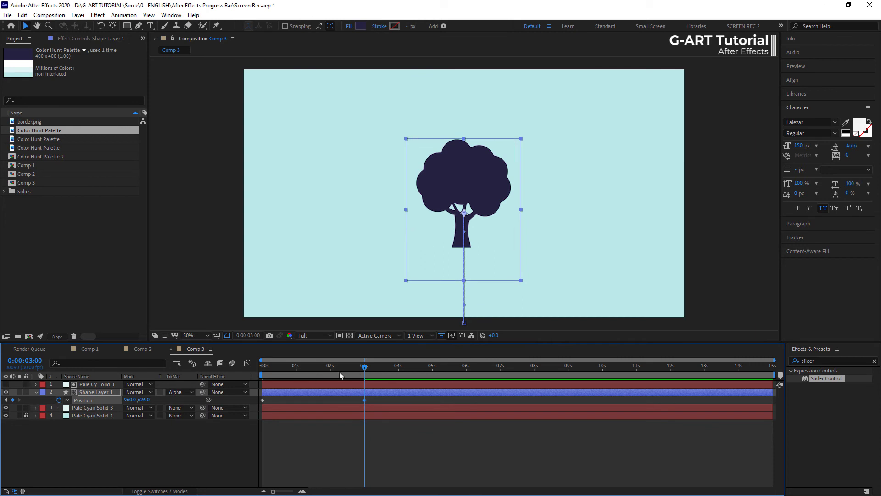
Preview the tree fill animation from the start and collapse Shape Layer 1
drag(340, 373, 252, 383)
key(space)
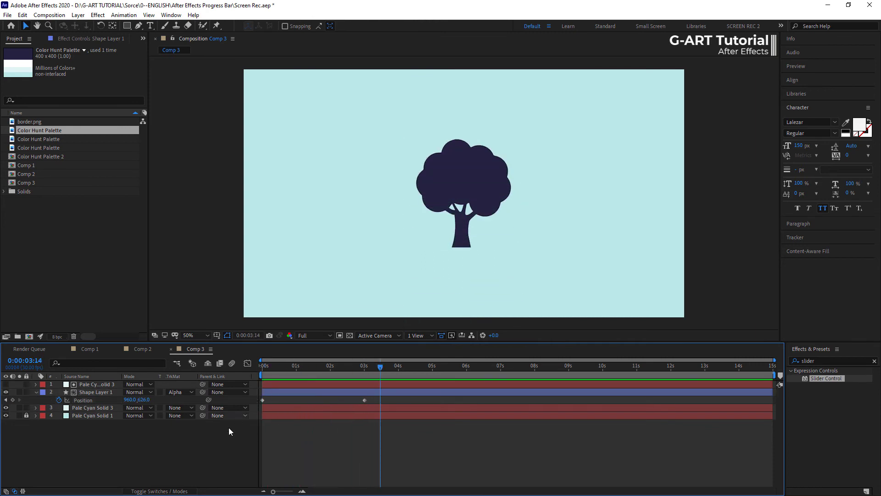
click(36, 391)
click(153, 318)
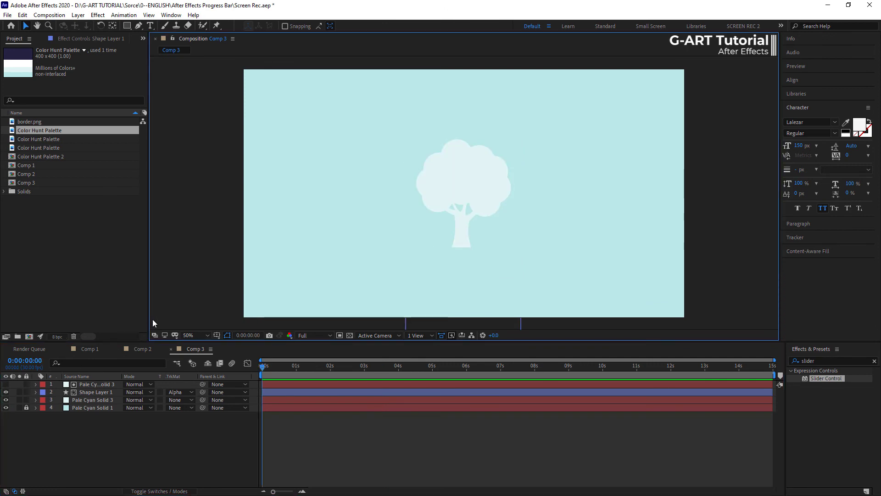
Type a TEXT layer below the tree and colour it navy with the eyedropper
key(space)
click(150, 26)
click(455, 279)
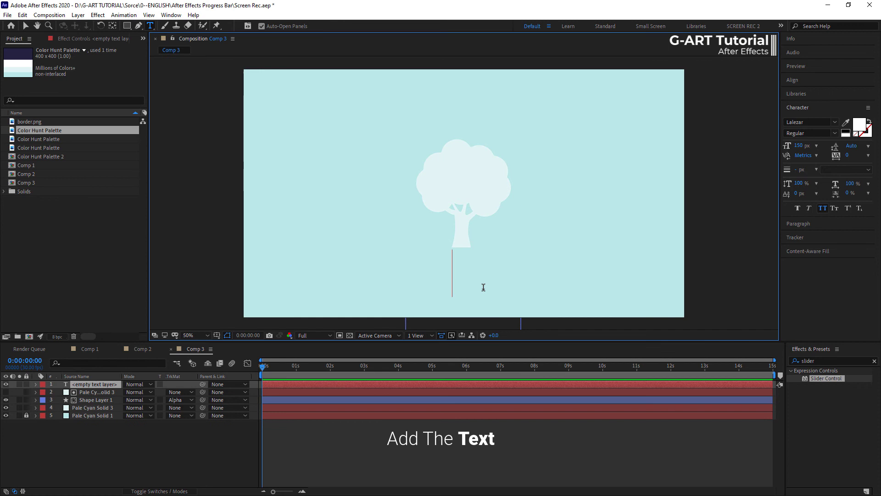
text(te)
drag(516, 270, 453, 269)
click(848, 124)
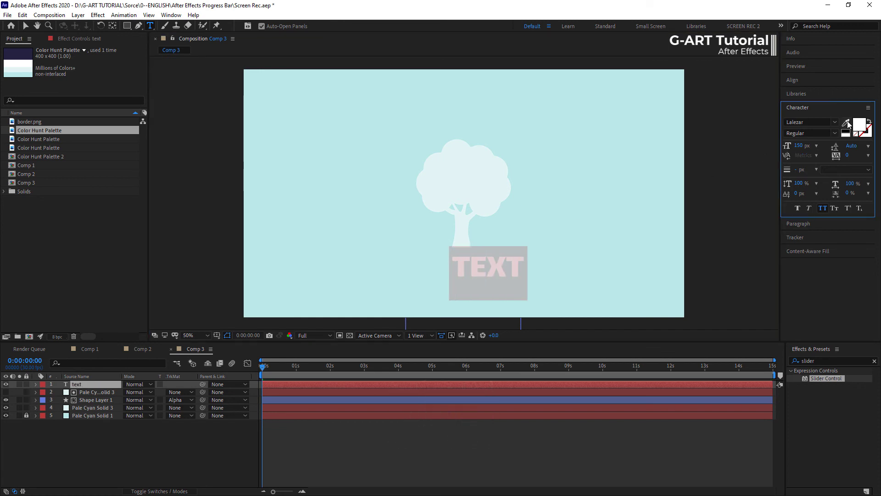
click(31, 50)
click(321, 422)
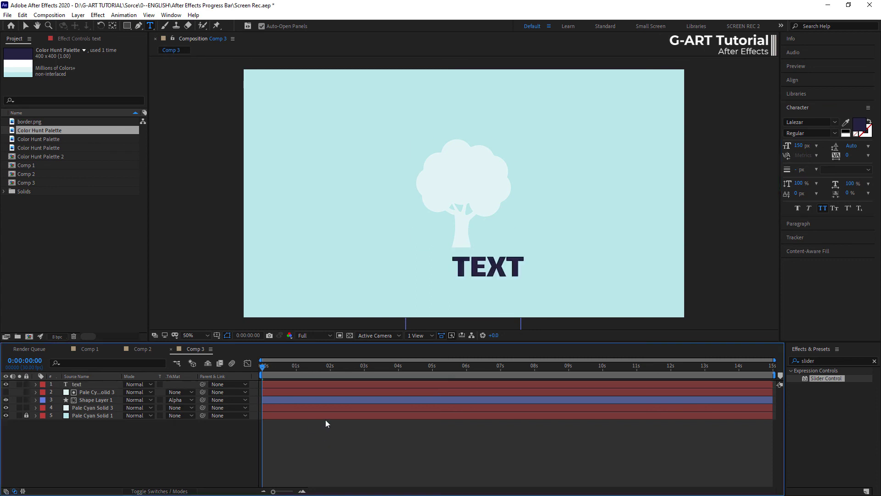
Centre the TEXT layer under the tree and apply a Slider Control effect to it
key(v)
click(485, 268)
drag(485, 269, 468, 267)
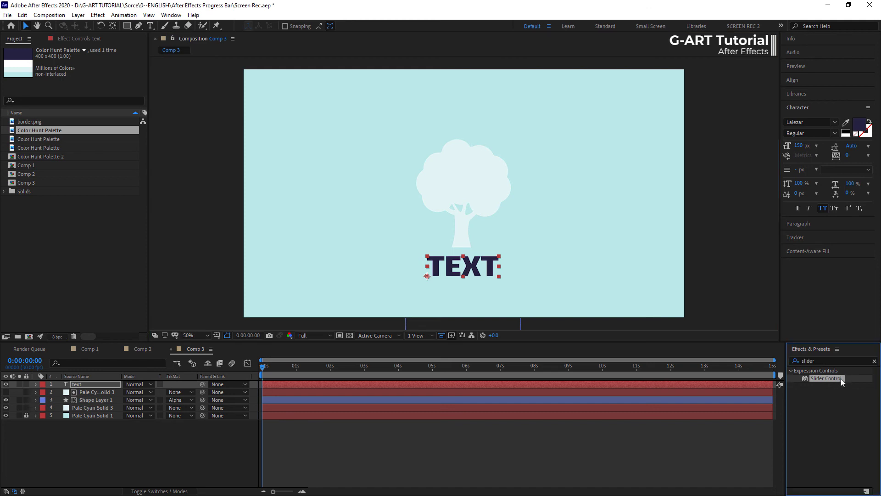
drag(826, 378, 475, 272)
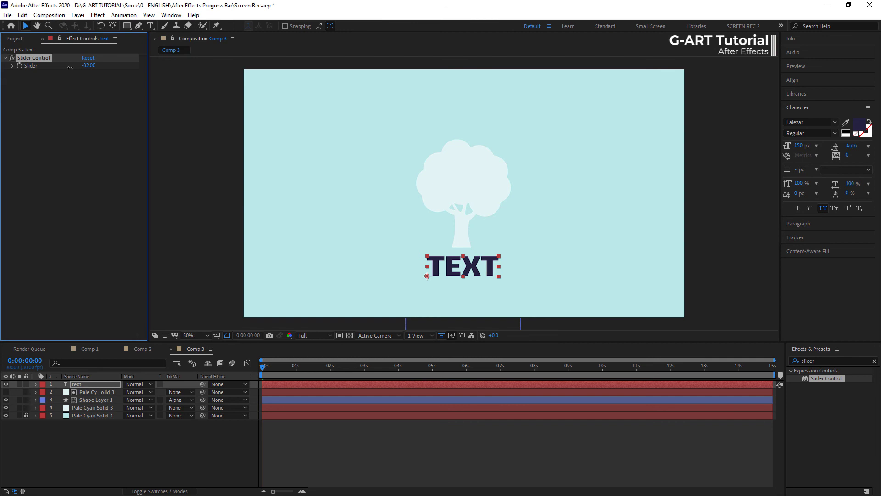
Pick-whip the text layer's Source Text to the Slider Control's Slider value
click(36, 383)
click(44, 392)
click(73, 399)
click(43, 423)
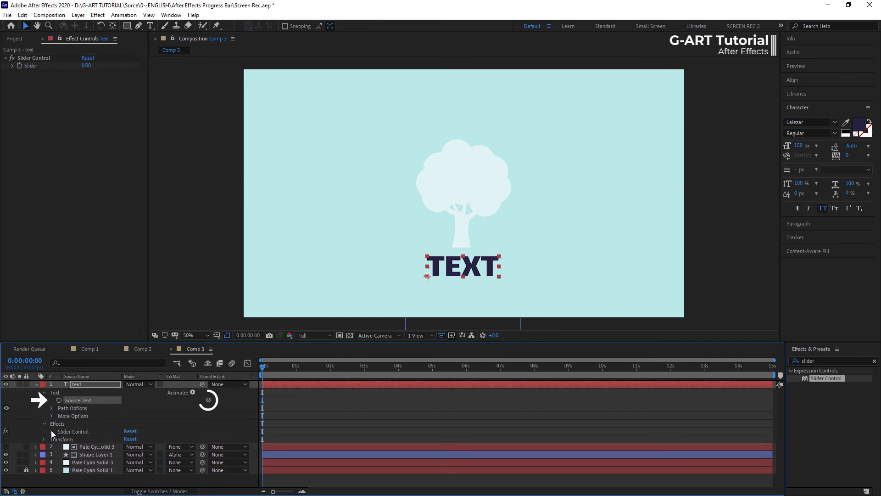
click(52, 431)
click(74, 432)
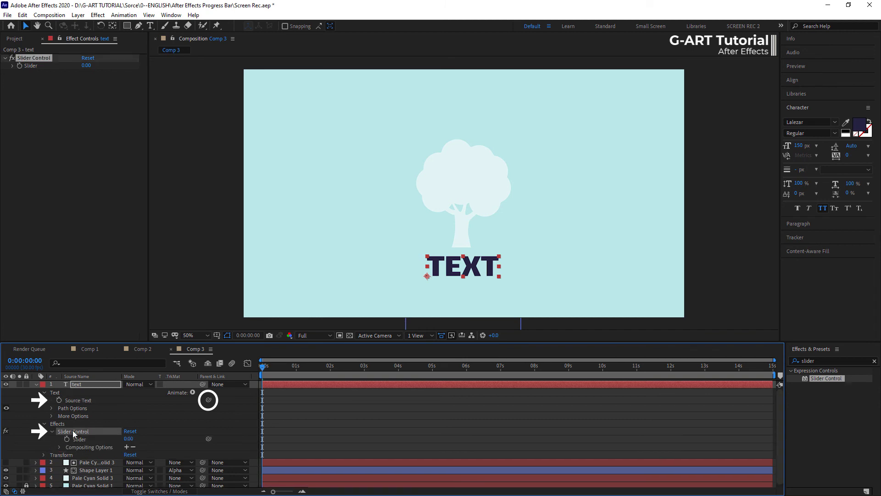
drag(208, 399, 78, 439)
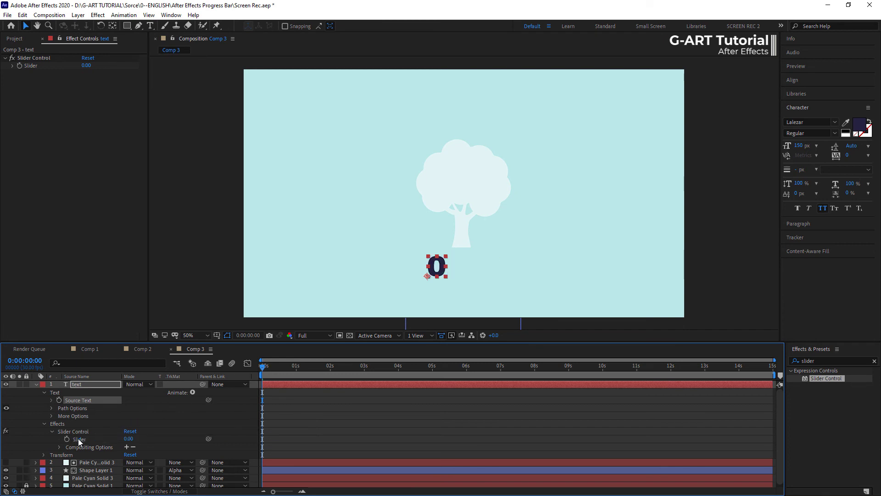
mouse_move(86, 68)
mouse_down()
mouse_move(122, 69)
mouse_move(86, 67)
mouse_up()
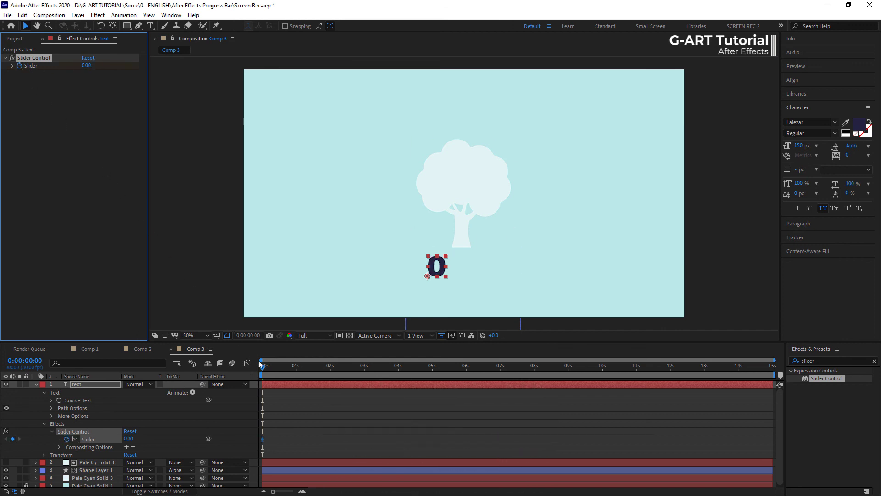
Keyframe the Slider from 0 at the start to 100 at 3 seconds
drag(260, 365, 366, 386)
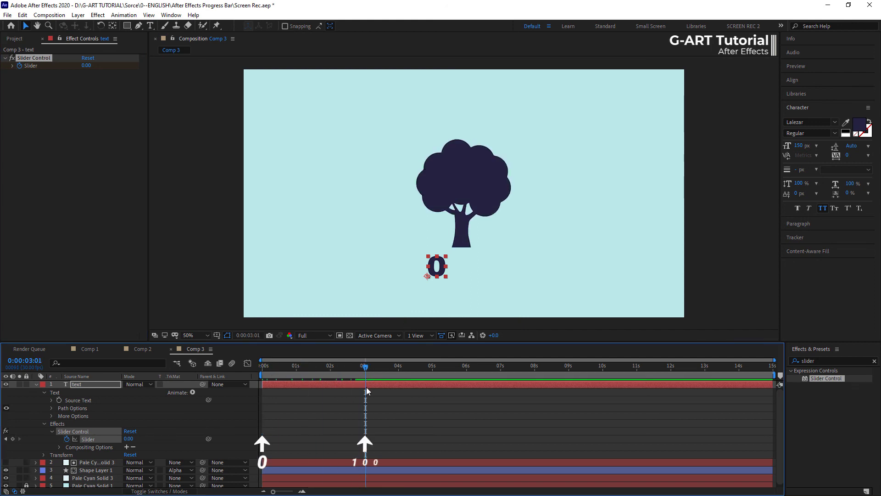
key(Page_Up)
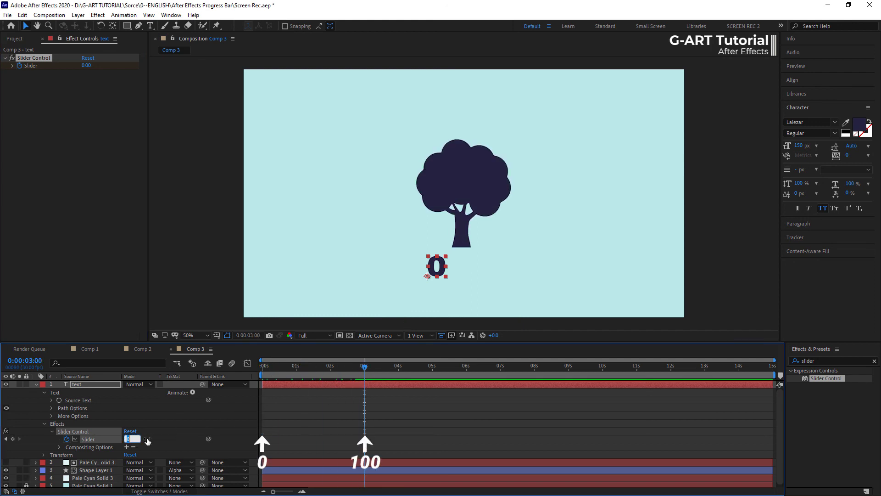
key(Return)
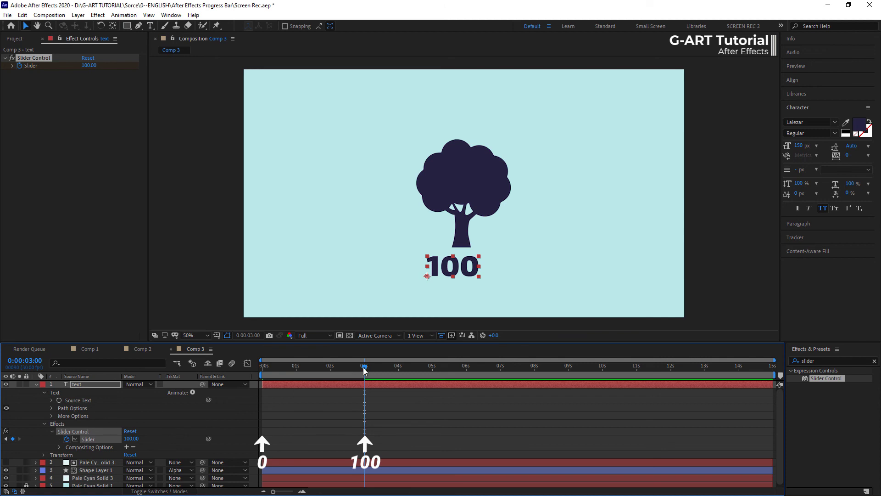
drag(364, 371, 250, 399)
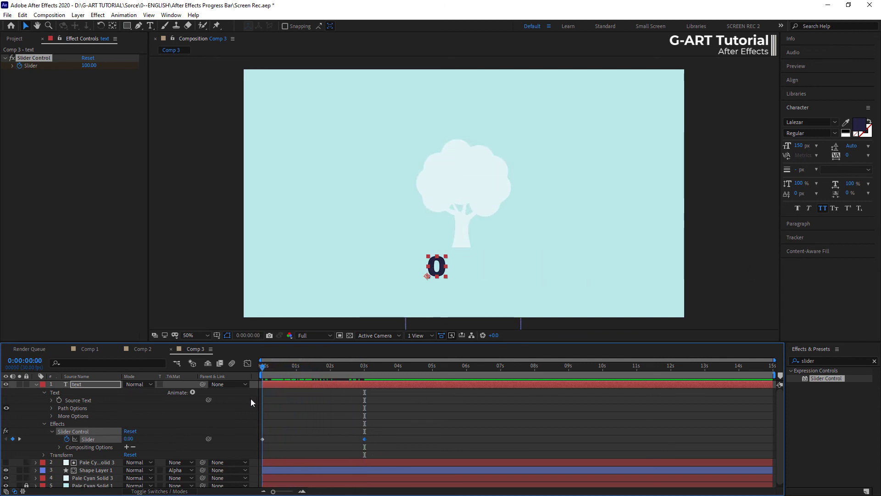
Preview the counter, then add a Math.round(value) expression to the Slider
click(156, 318)
key(space)
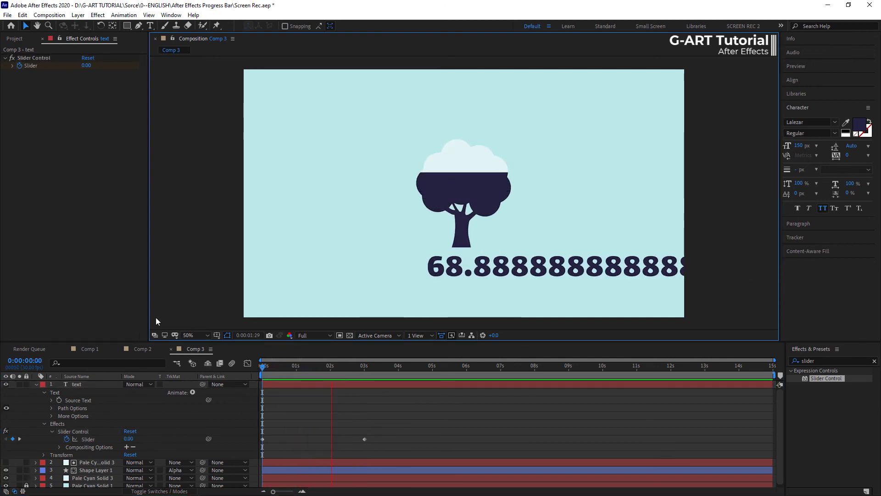
alt+click(67, 439)
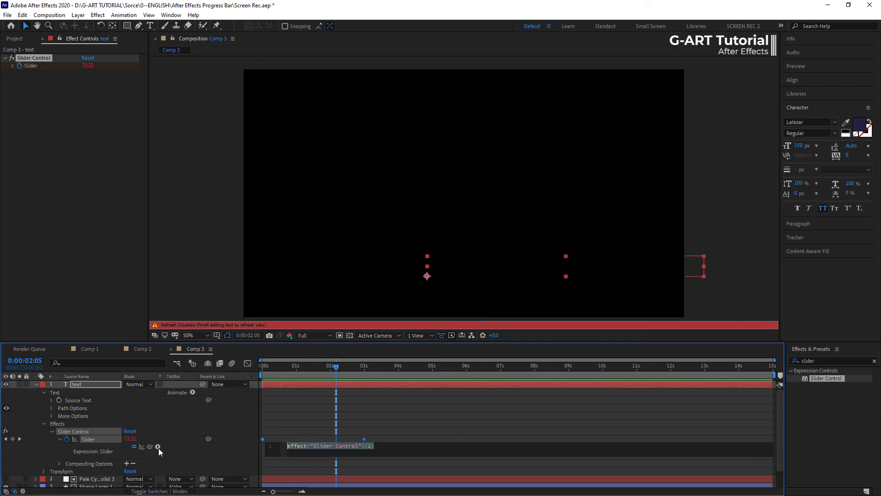
click(158, 447)
mouse_move(216, 309)
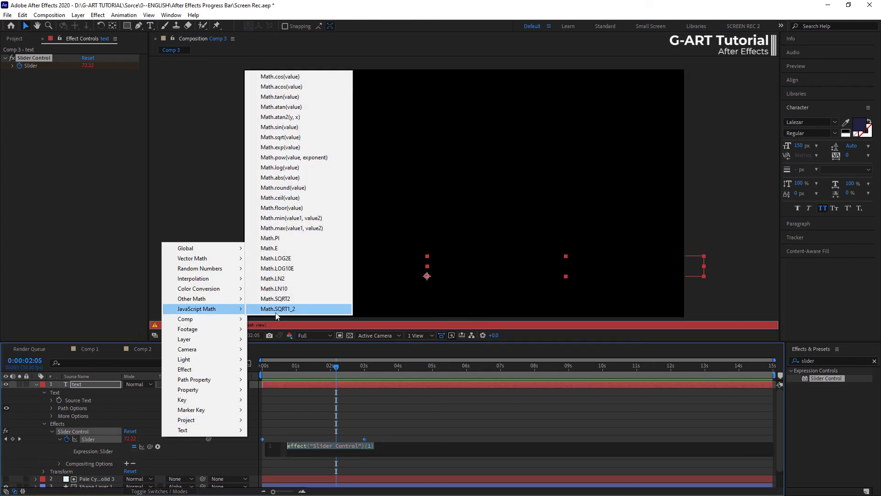
click(317, 193)
click(316, 194)
Fit the composition in the viewer and preview the rounded counter from the first frame
key(Home)
click(195, 335)
click(197, 180)
key(space)
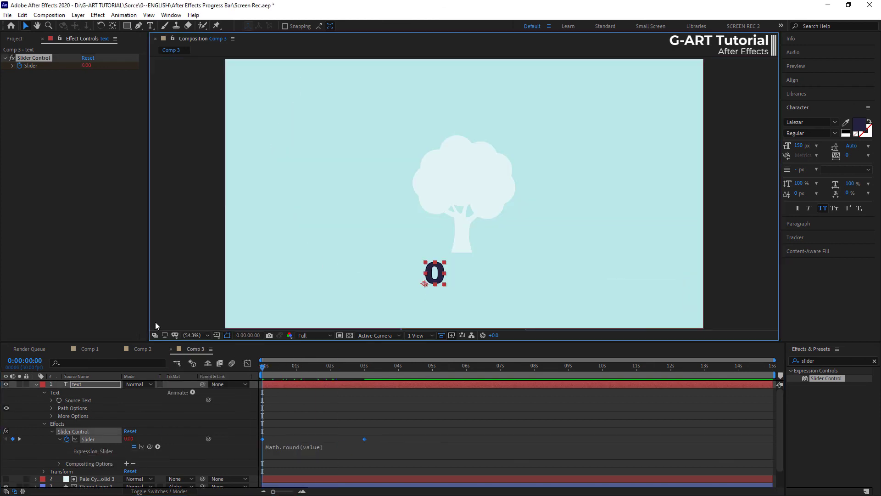
key(space)
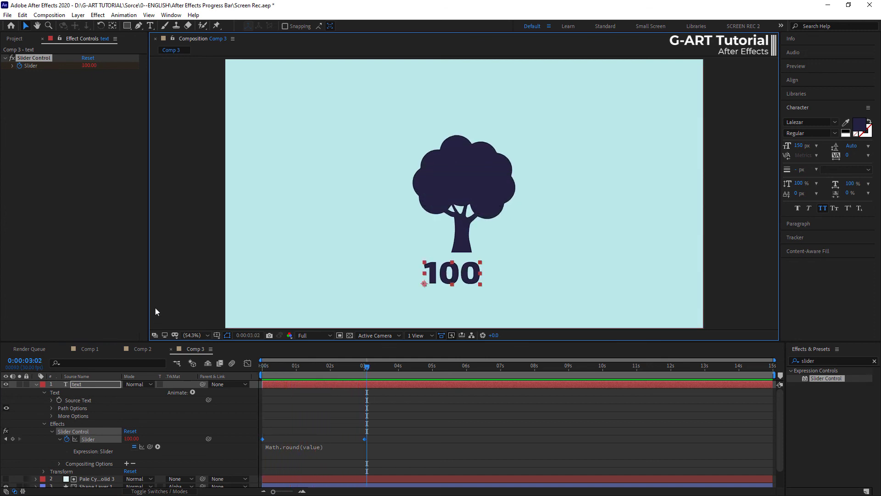
Add a '%' text layer just right of the counter beneath the tree
click(151, 26)
click(517, 279)
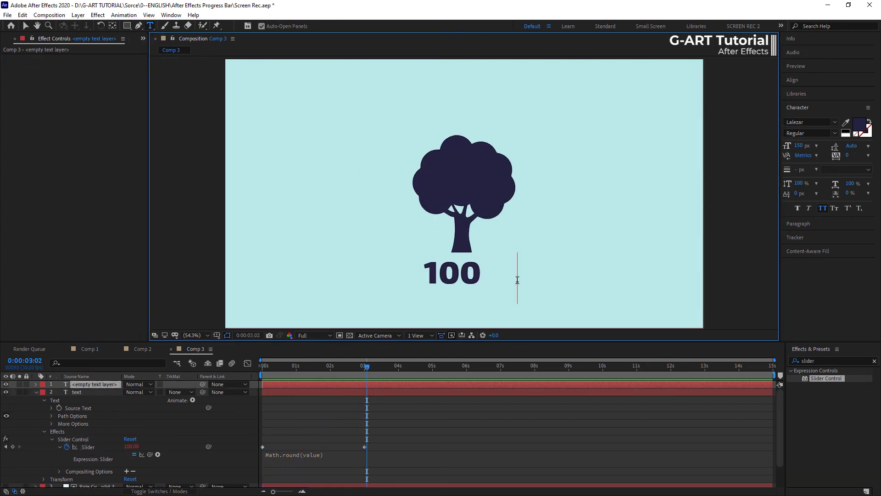
text(%)
scroll(515, 281, up, 1)
scroll(552, 285, down, 1)
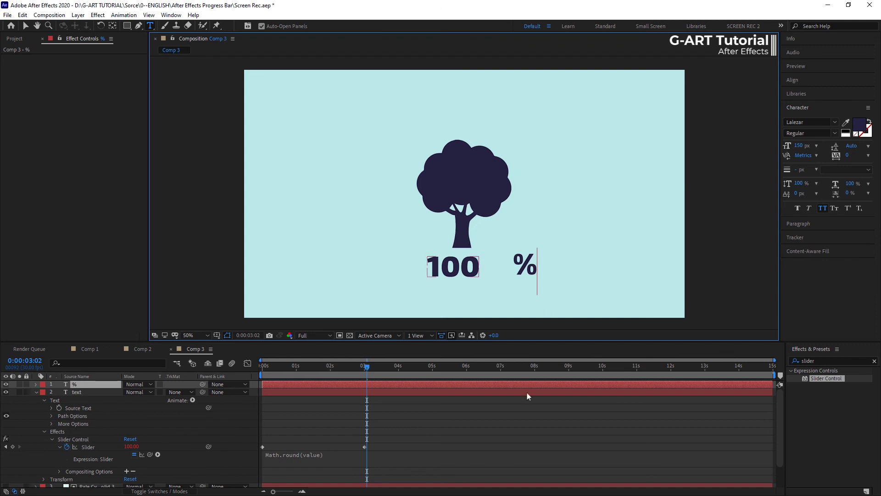
click(524, 415)
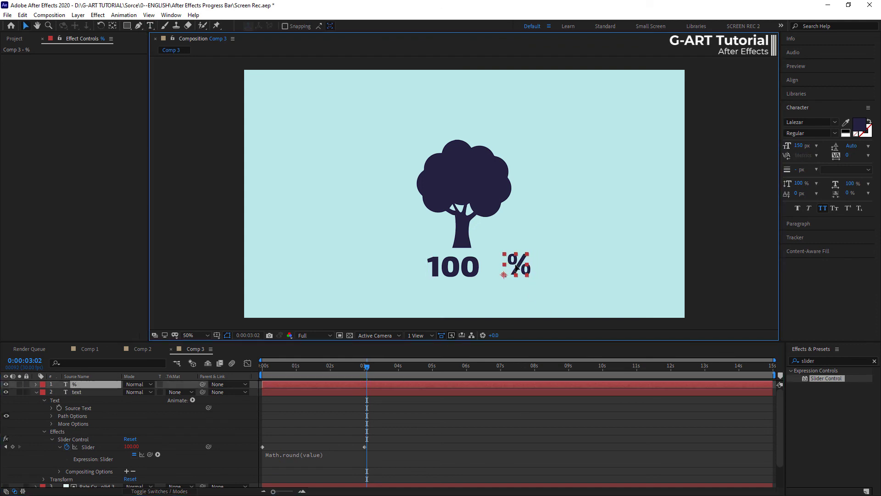